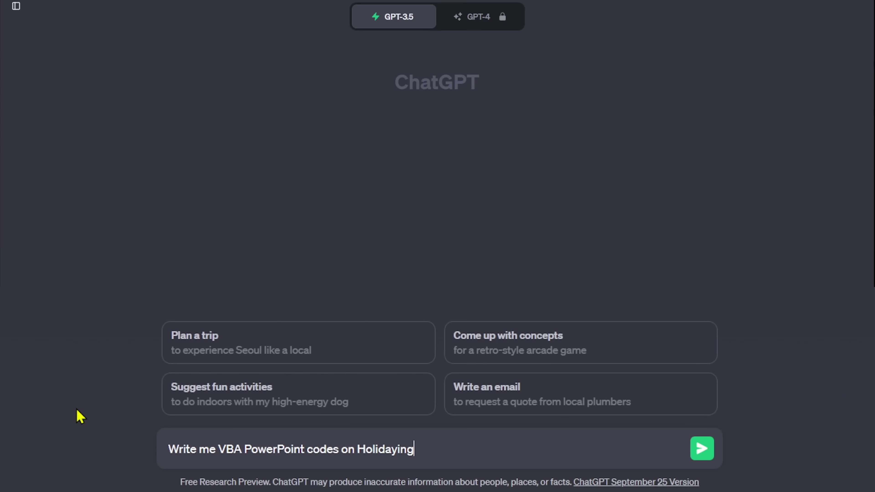
Ask ChatGPT for 8-slide VBA PowerPoint code on Holidaying in Mauritius and copy the macro
text(n Mauritius. Use 8 slides.)
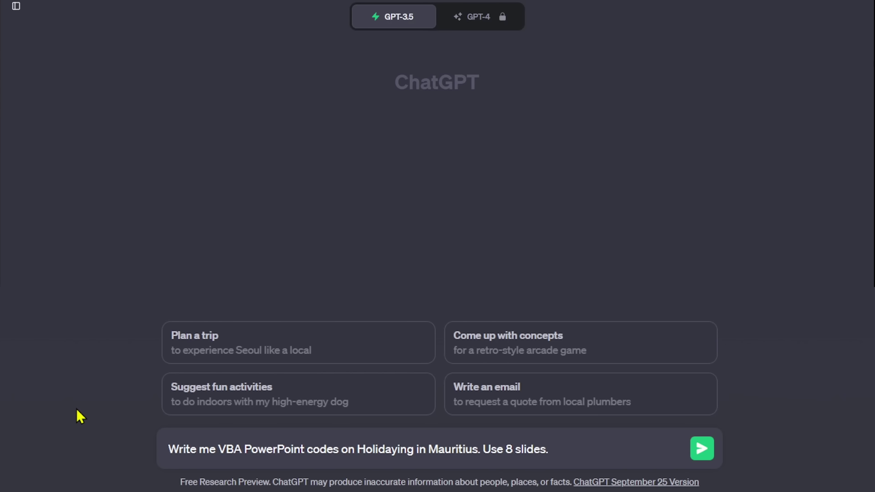
key(Return)
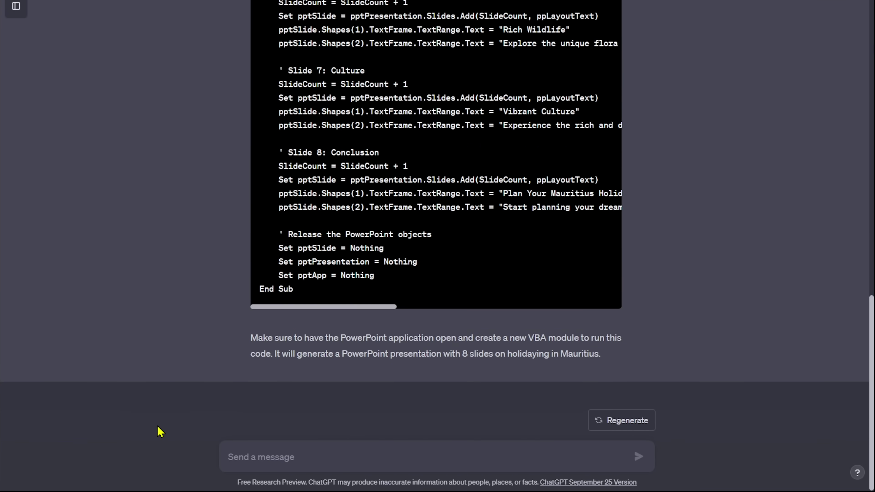
scroll(198, 283, up, 20)
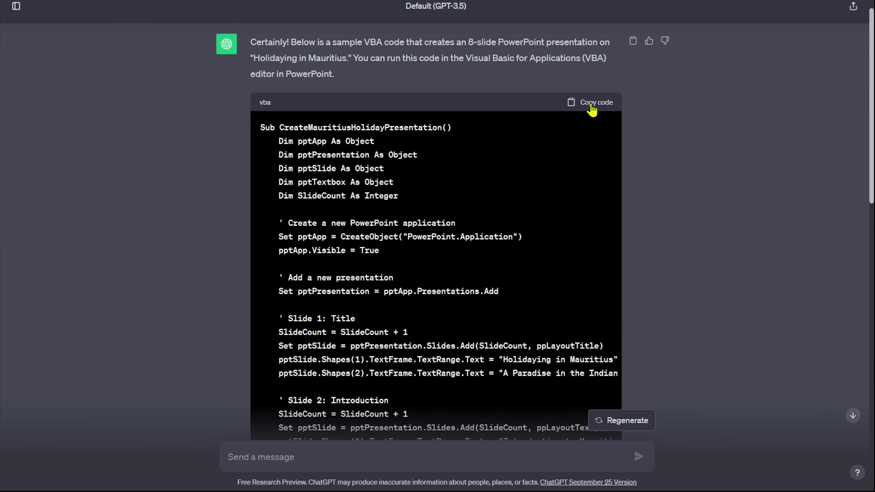
click(592, 105)
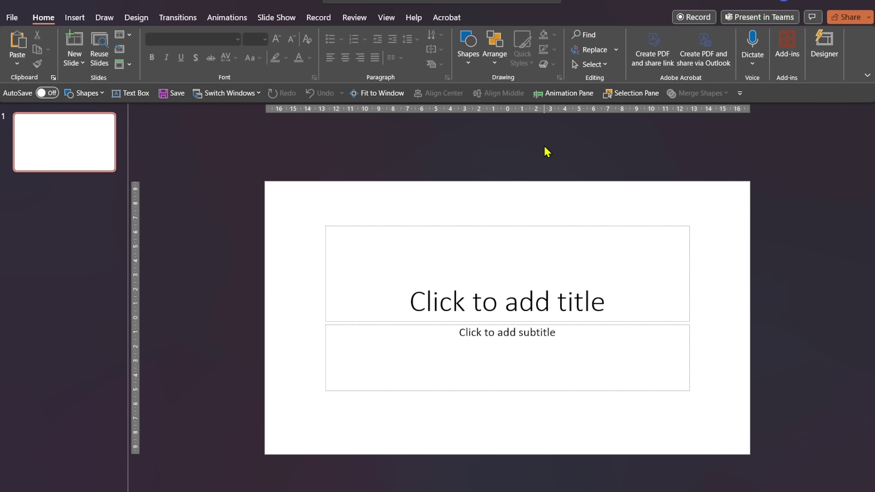
Tick Developer under Main Tabs in File > Options > Customize Ribbon and confirm
click(12, 18)
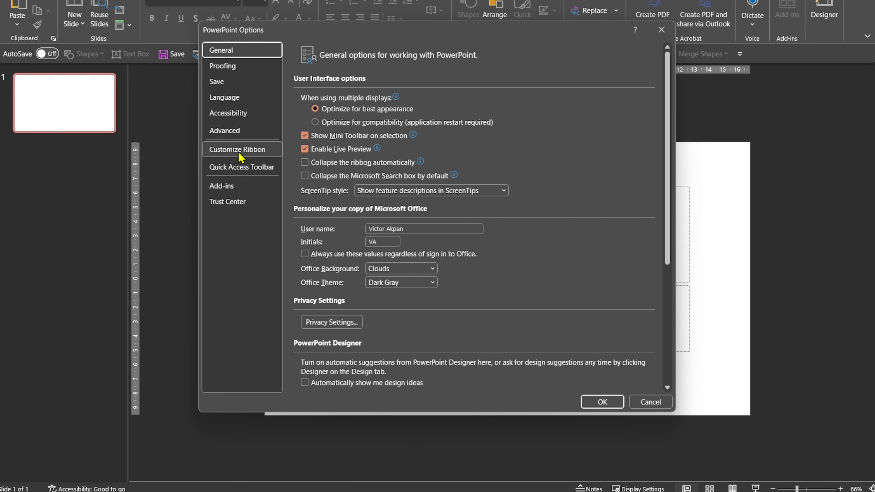
click(242, 157)
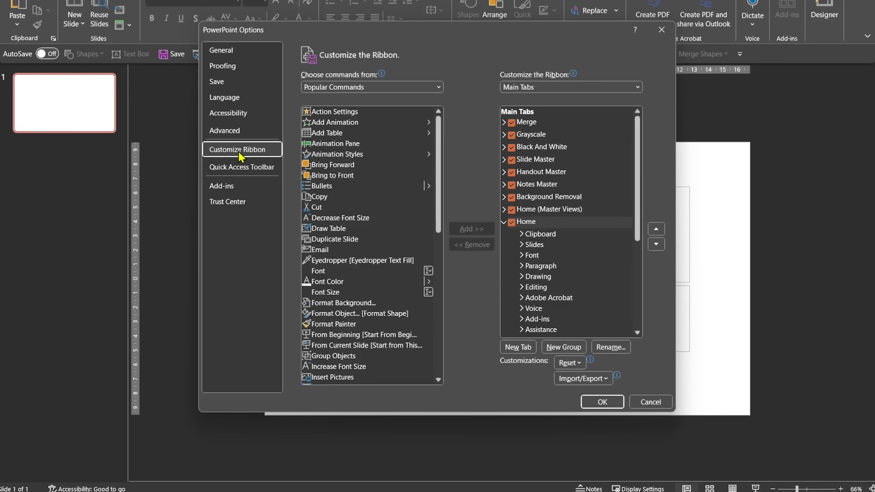
scroll(591, 215, down, 2)
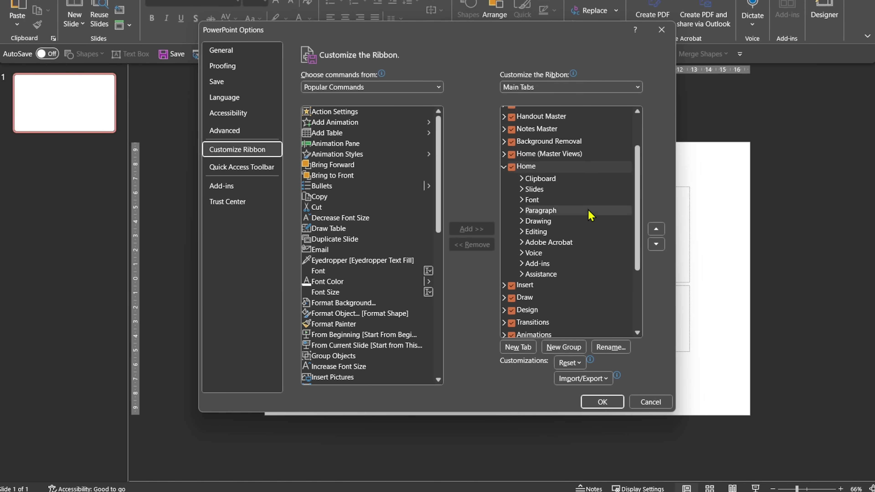
scroll(591, 215, down, 3)
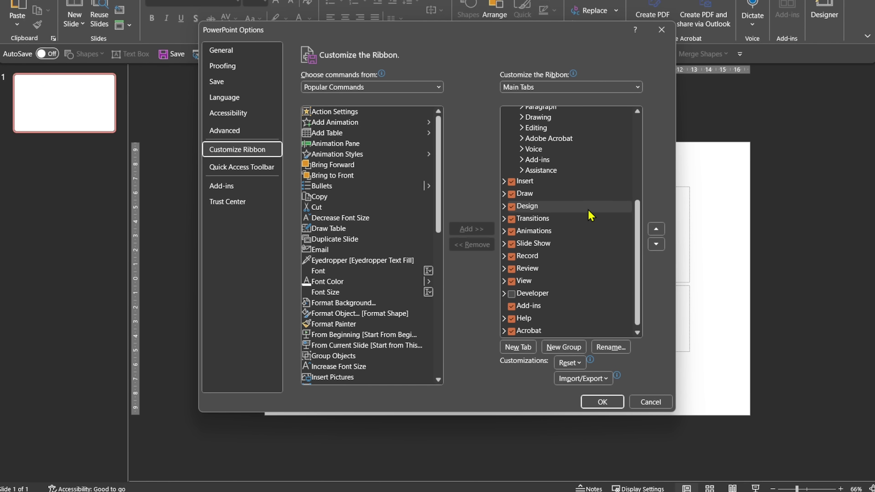
click(512, 293)
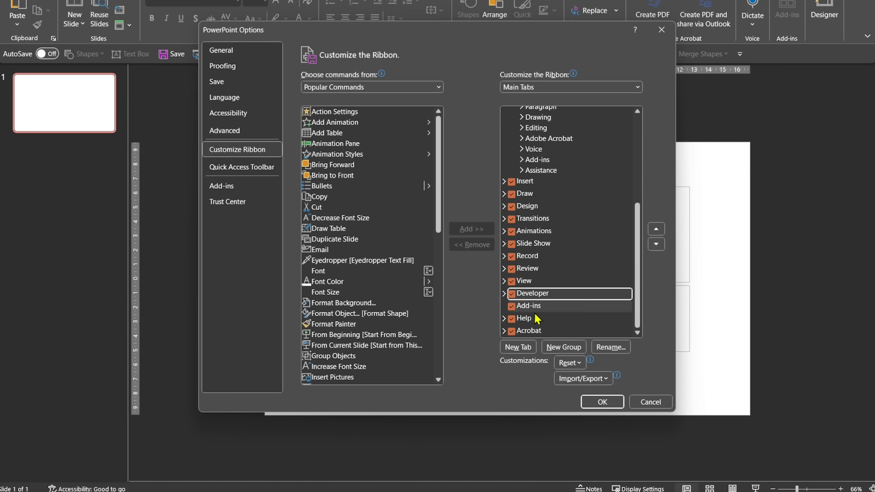
click(601, 404)
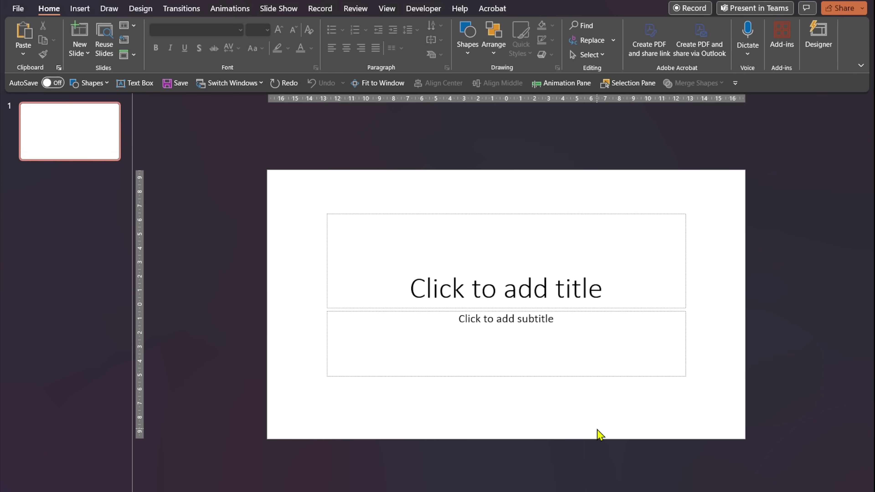
Open the Visual Basic editor from the Developer tab and insert a new module
click(423, 11)
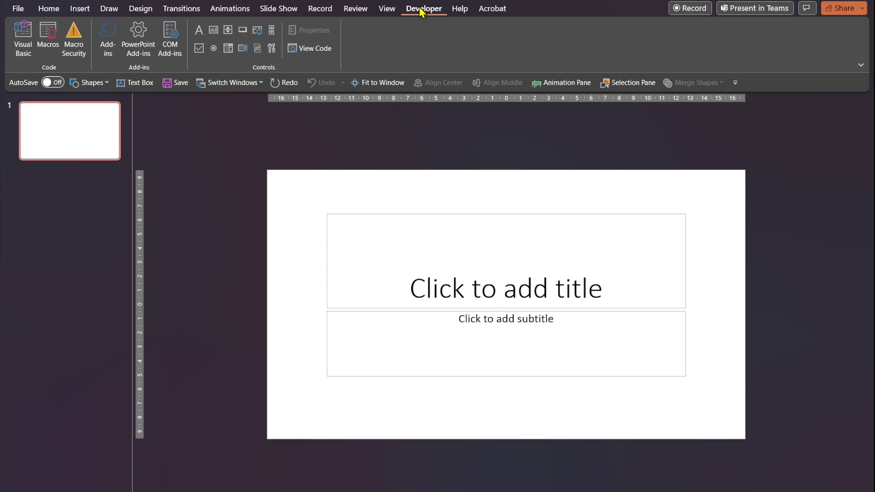
click(17, 51)
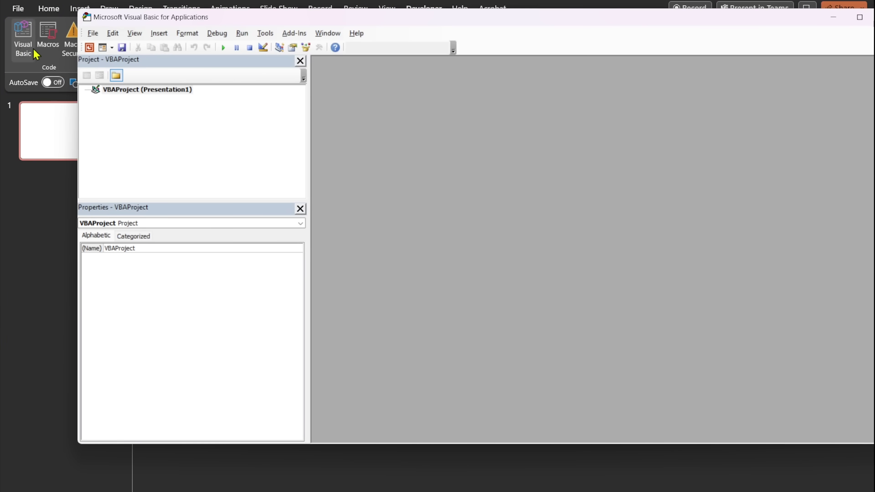
click(112, 49)
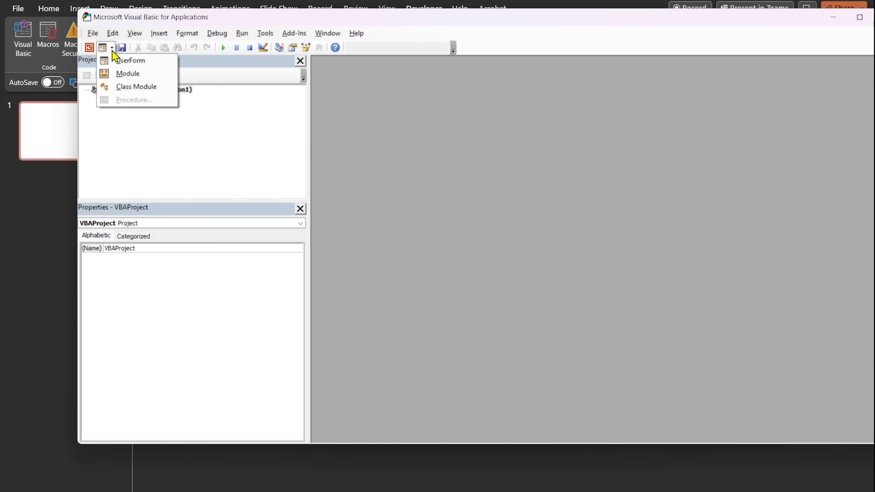
click(127, 73)
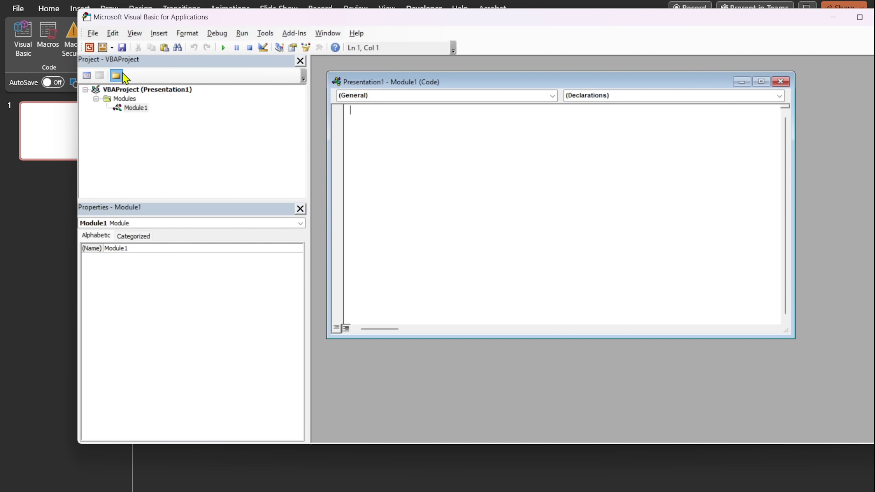
Paste the copied Mauritius macro into Module1 and run it to build the slides
right_click(370, 129)
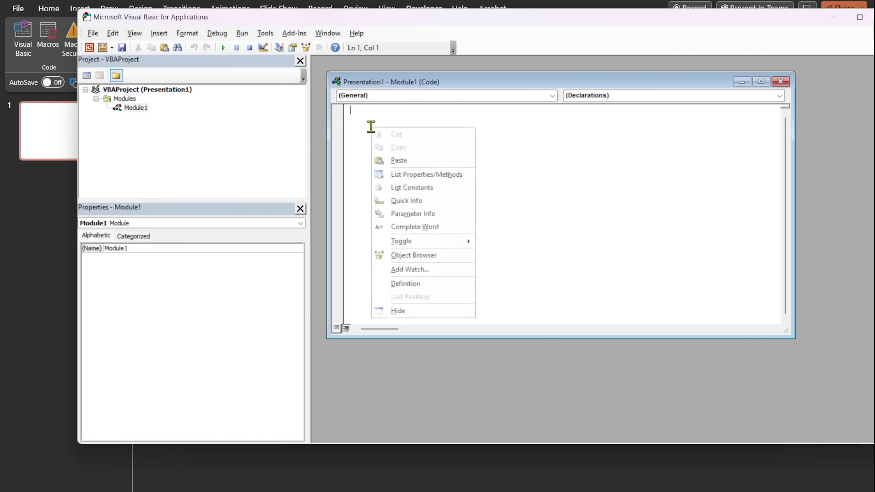
click(399, 161)
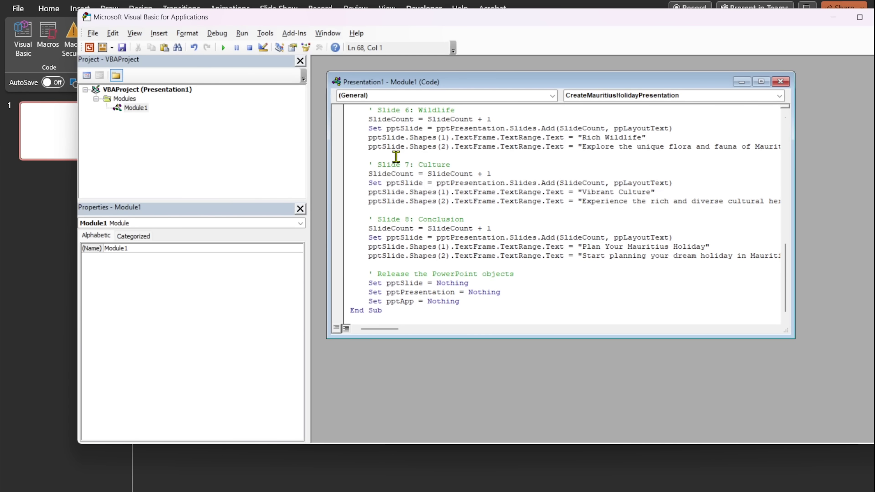
scroll(440, 177, up, 13)
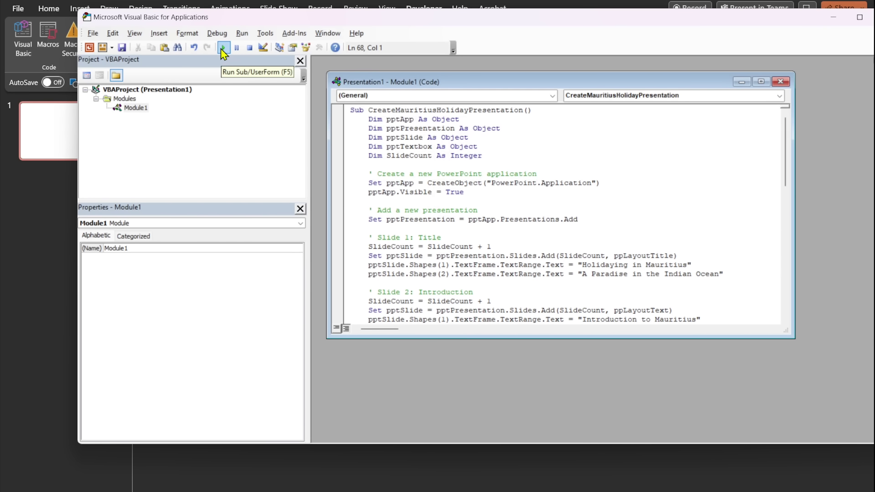
click(222, 49)
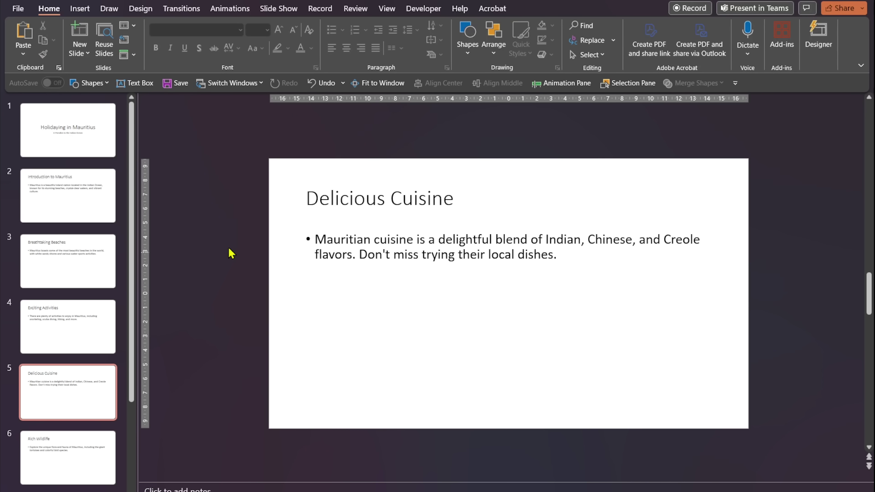
Review the eight Mauritius slides, then show Designer ideas for the title slide
click(50, 131)
click(50, 199)
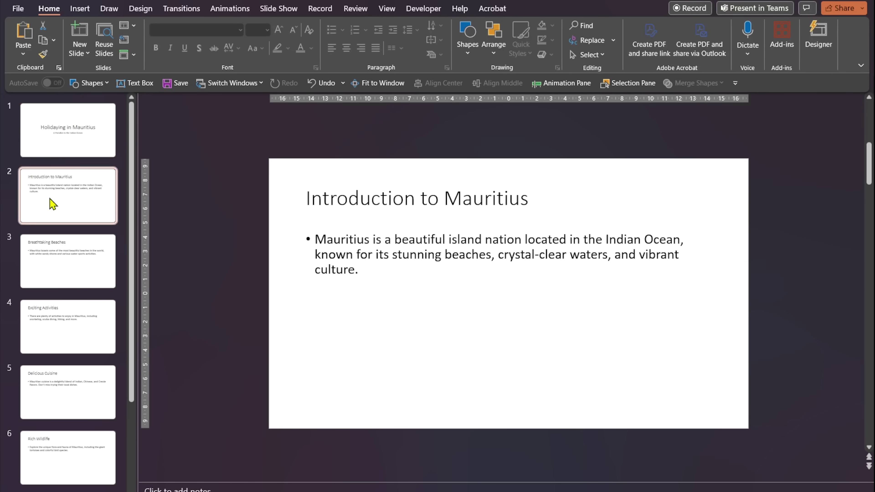
click(57, 265)
click(82, 331)
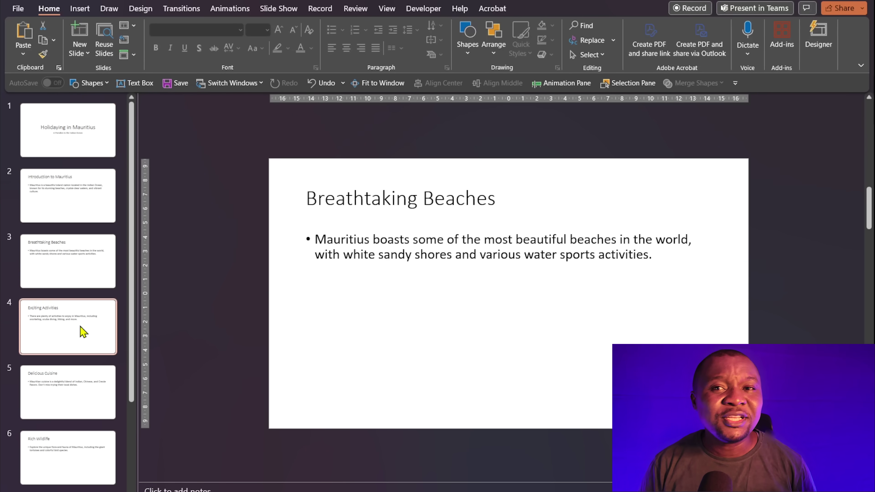
click(70, 400)
scroll(68, 352, down, 3)
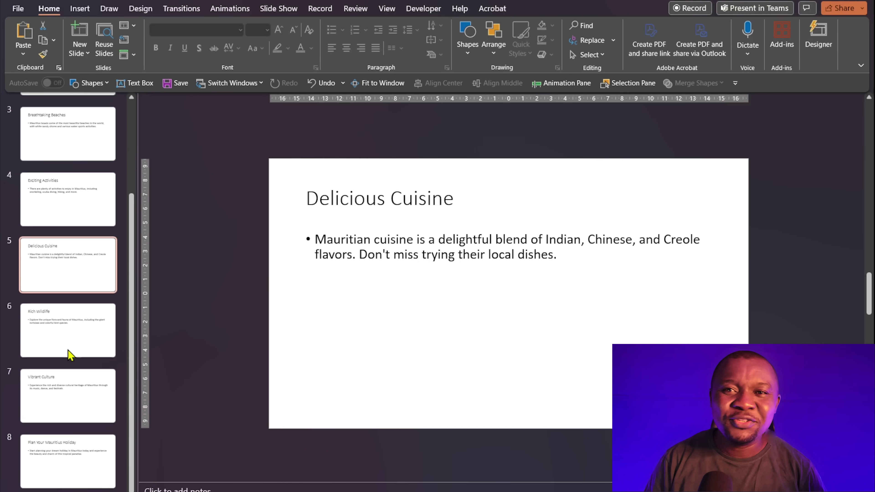
click(75, 469)
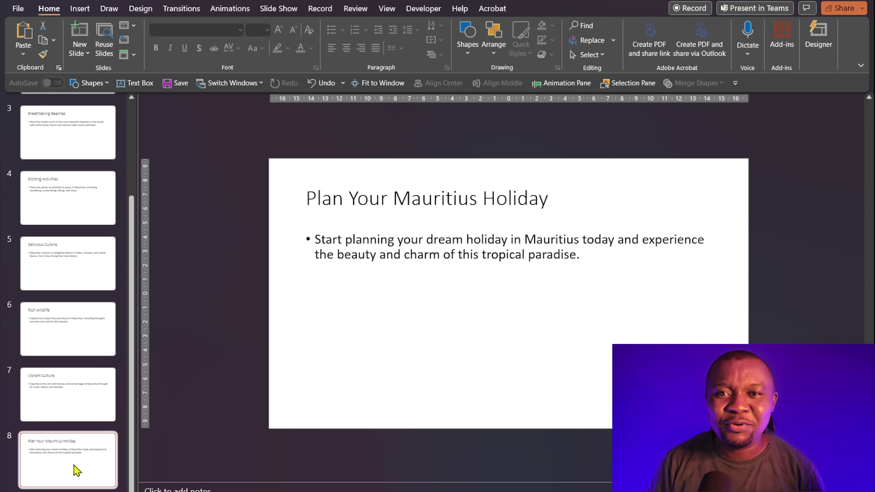
click(64, 397)
scroll(73, 352, up, 1)
scroll(79, 311, up, 3)
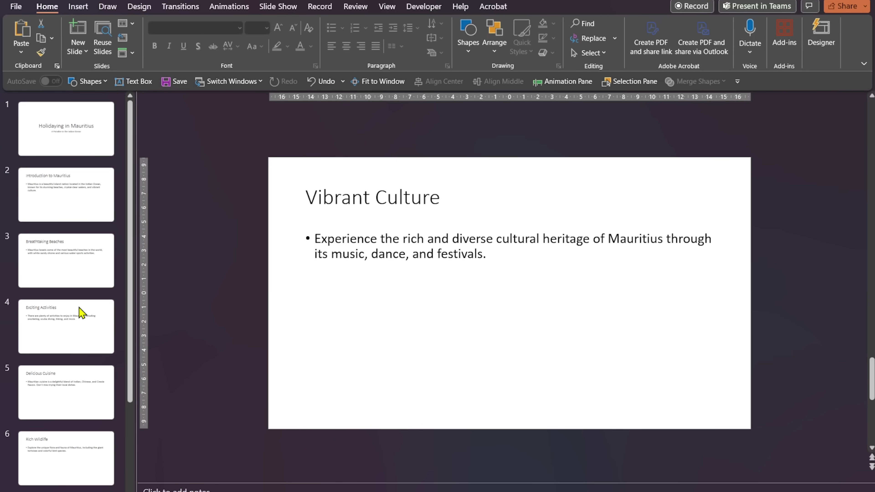
click(79, 129)
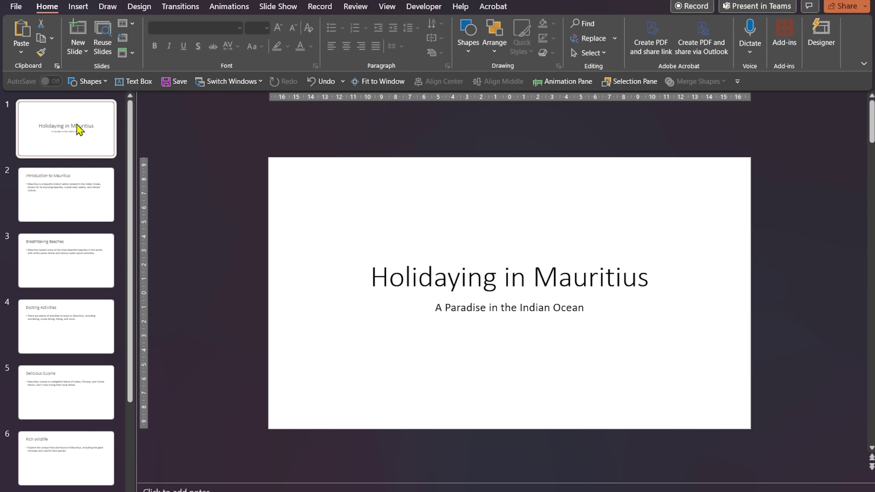
click(820, 40)
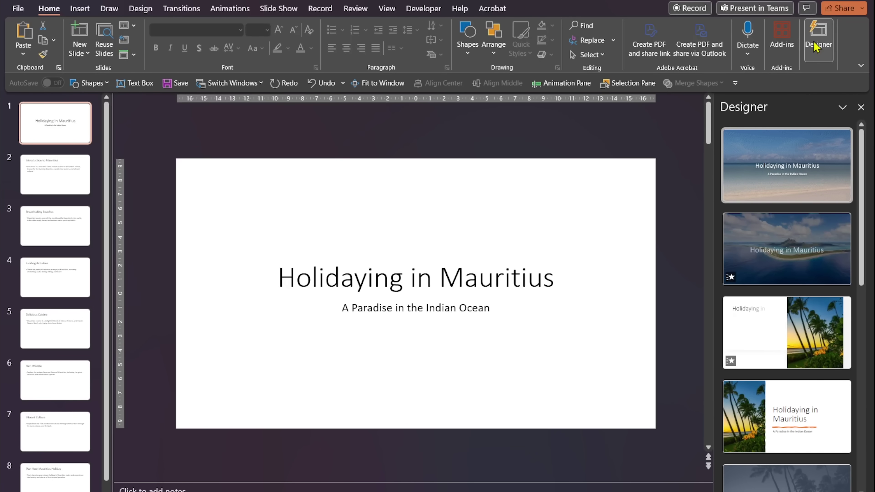
Apply the island-photo design to the title slide and a beach-image design to slide 2
click(813, 245)
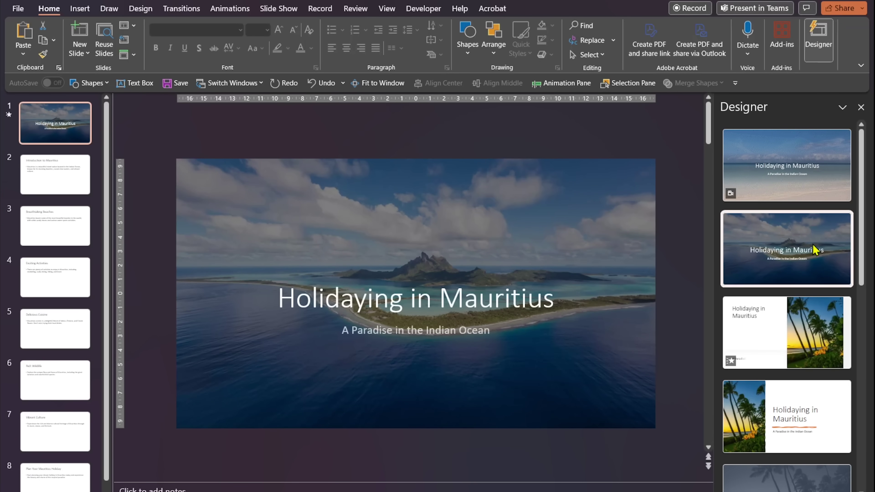
click(56, 189)
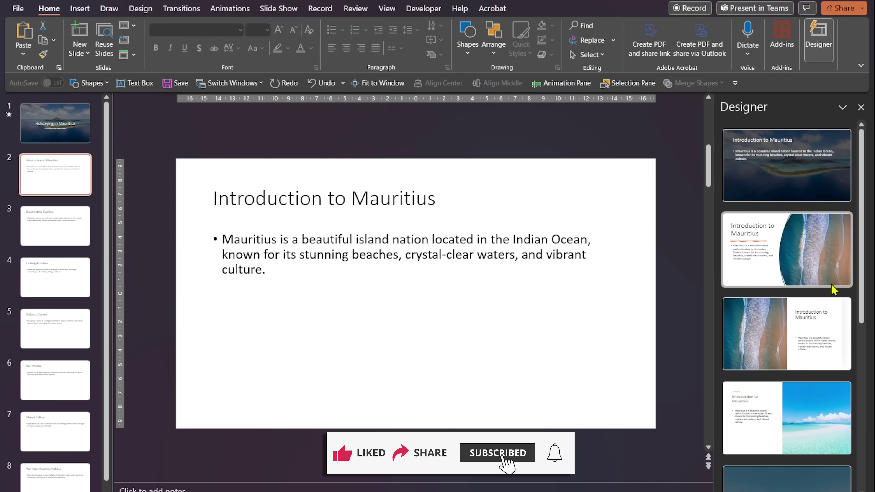
scroll(834, 289, down, 3)
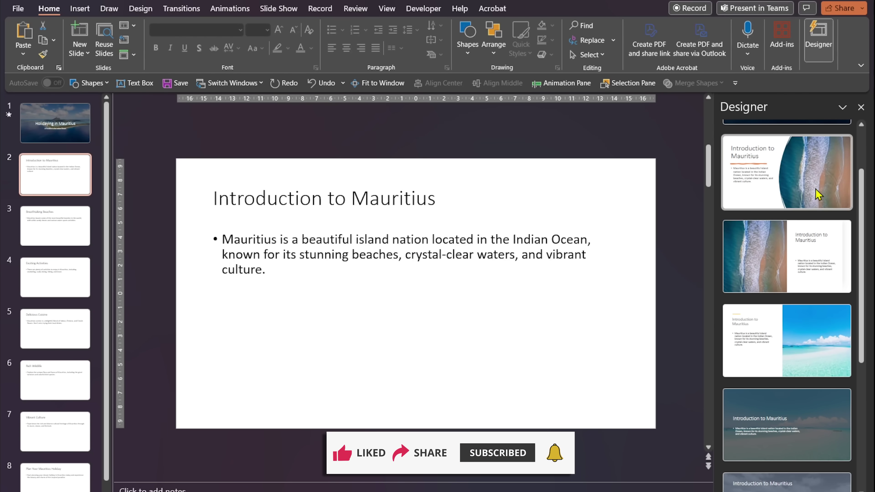
click(818, 195)
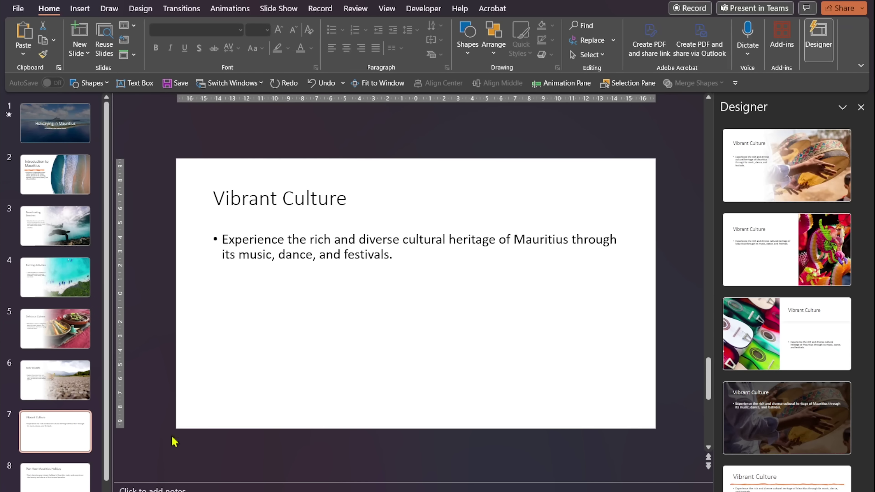
Give slide 7 the drum-photo design and slide 8 the palm-tree sunset design
click(815, 176)
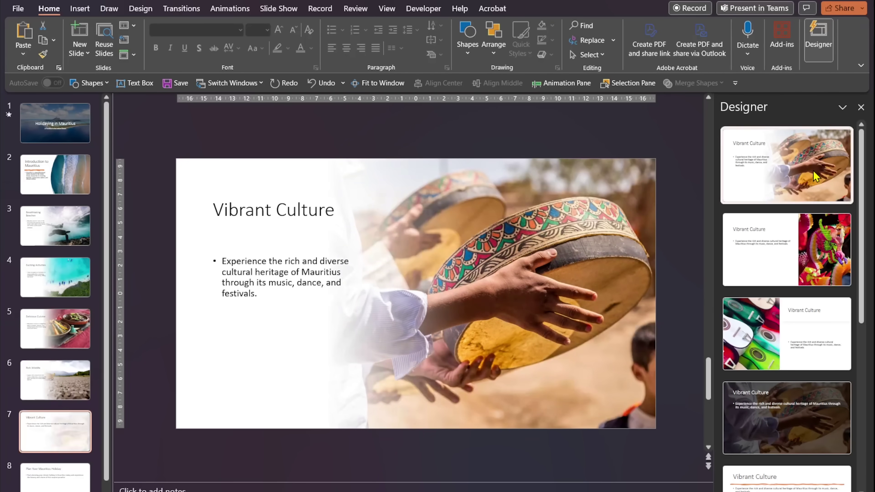
click(26, 477)
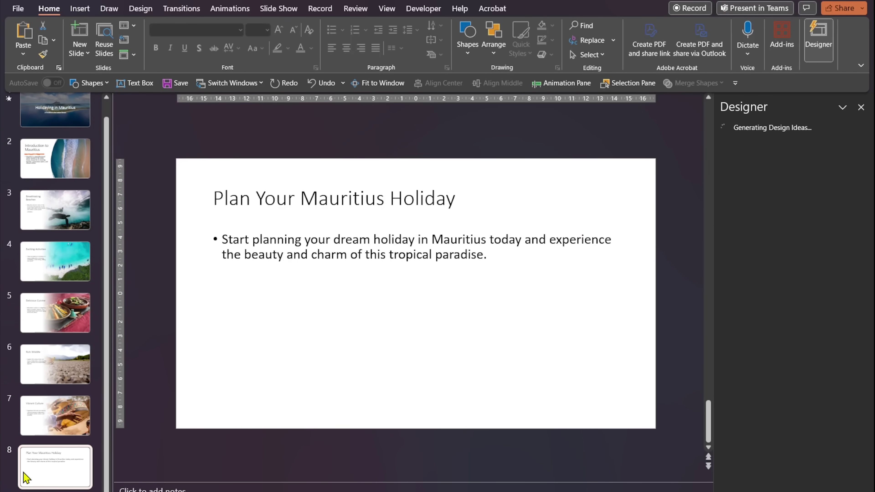
click(806, 187)
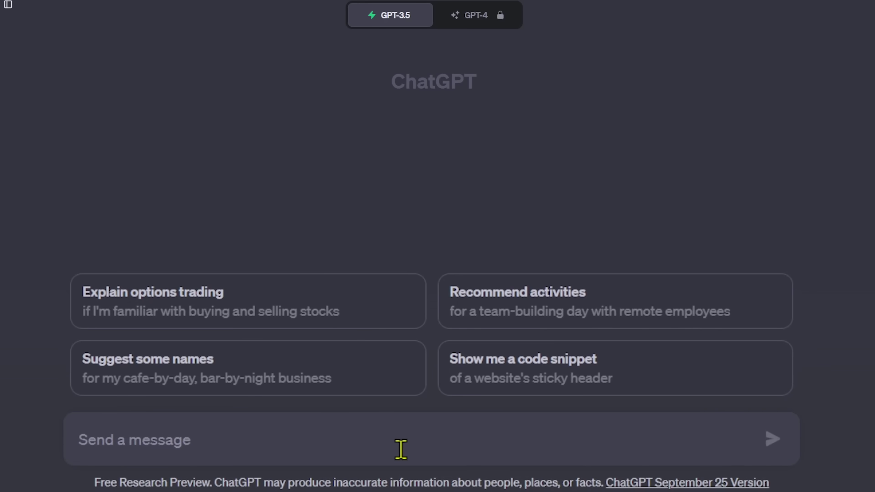
Ask ChatGPT for an 8-slide food-waste startup pitch deck covering Problem through Fundraising
text(You are an expe)
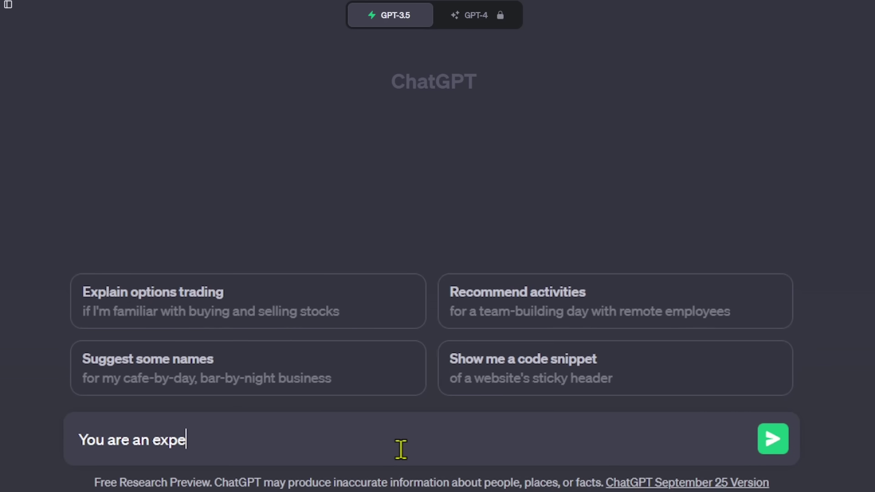
text(rt in creating pi)
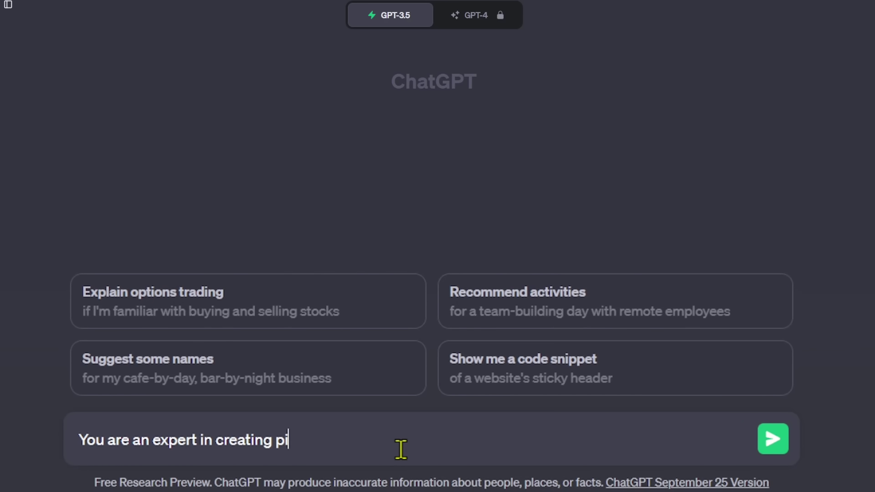
text(tch decks. Gen)
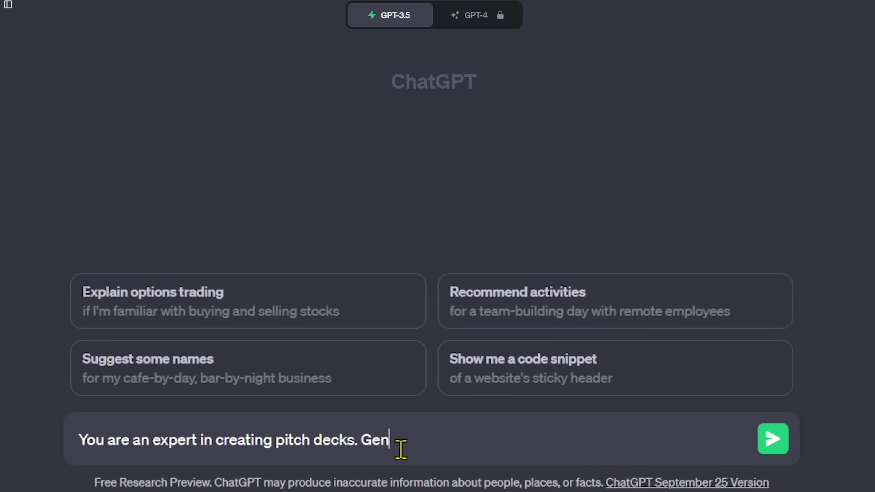
text(erate a PowerPoint p)
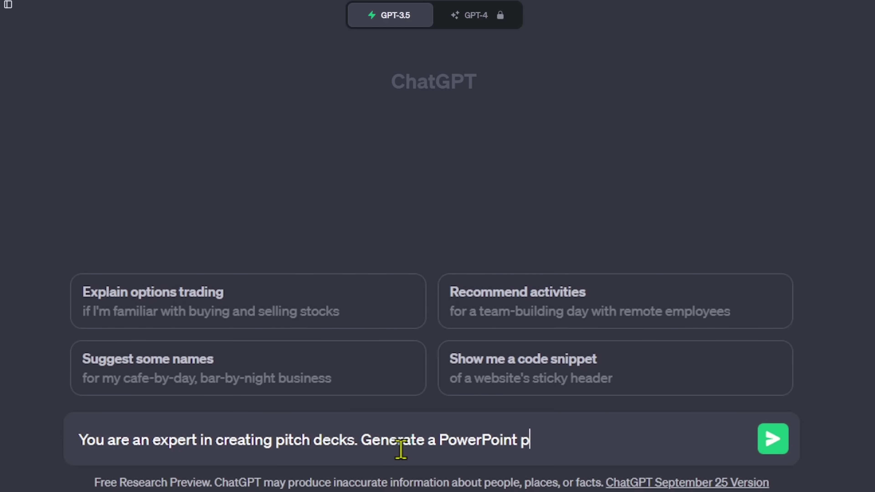
text(itch dec)
text(k for a )
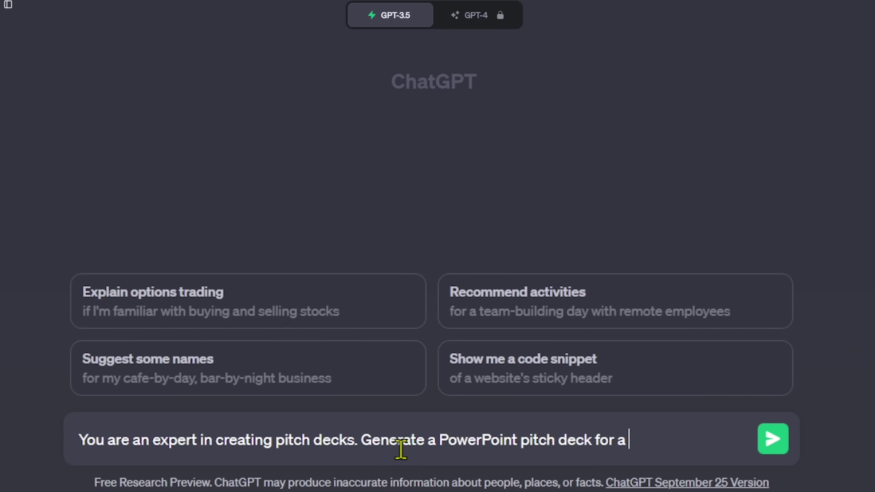
text(startup that )
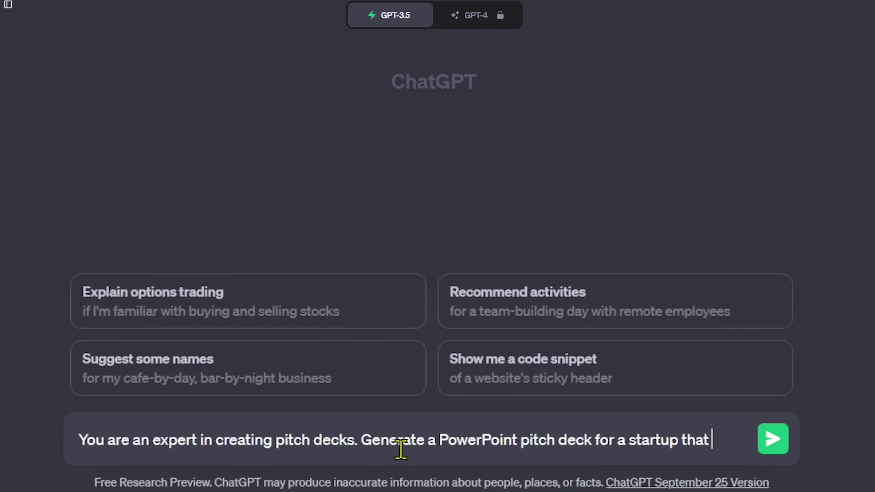
text(specialize in)
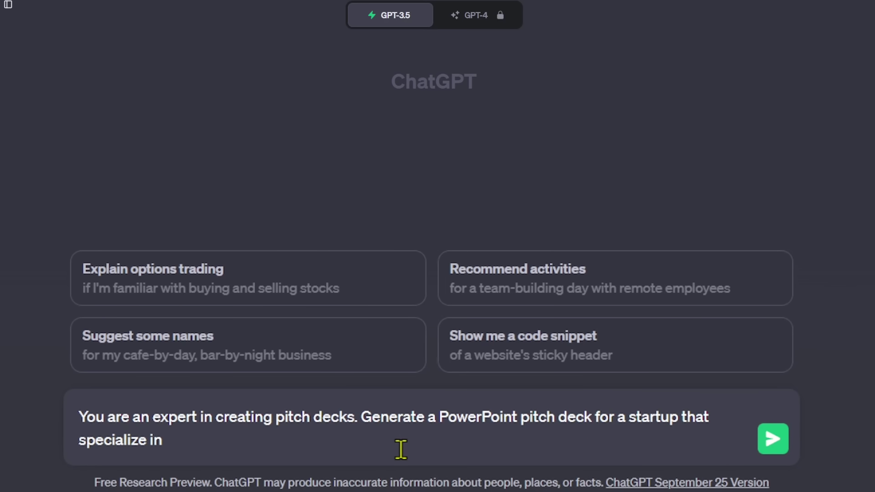
text( reducing food waste)
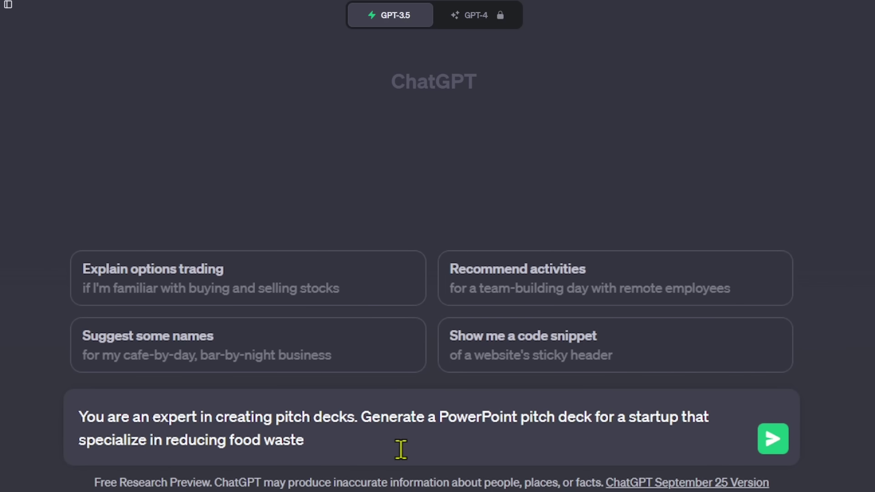
text(. Structure th)
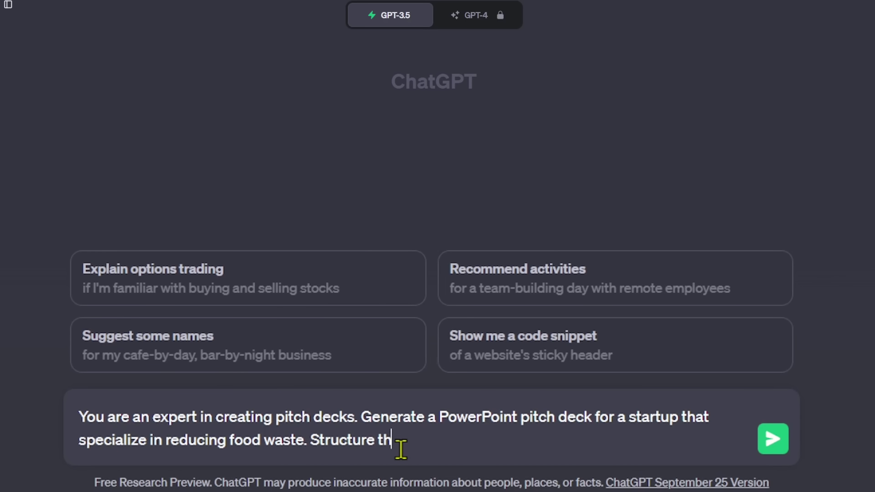
text(e presentation in)
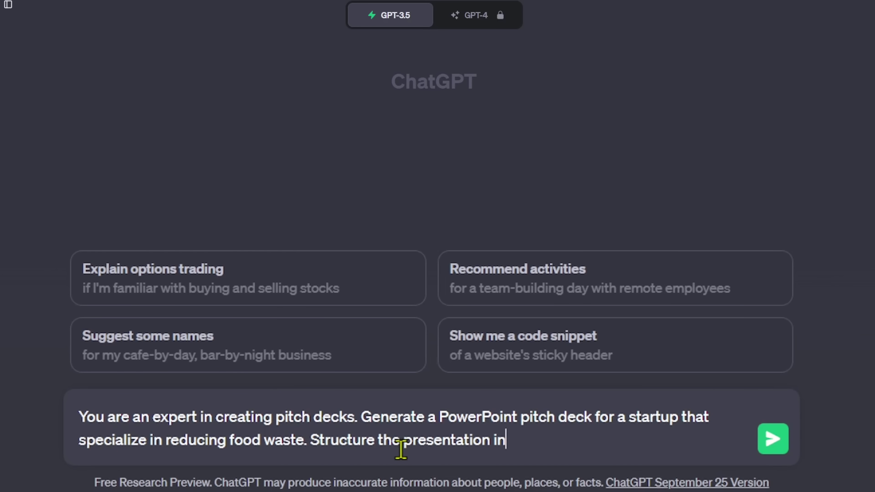
text(to the following sectio)
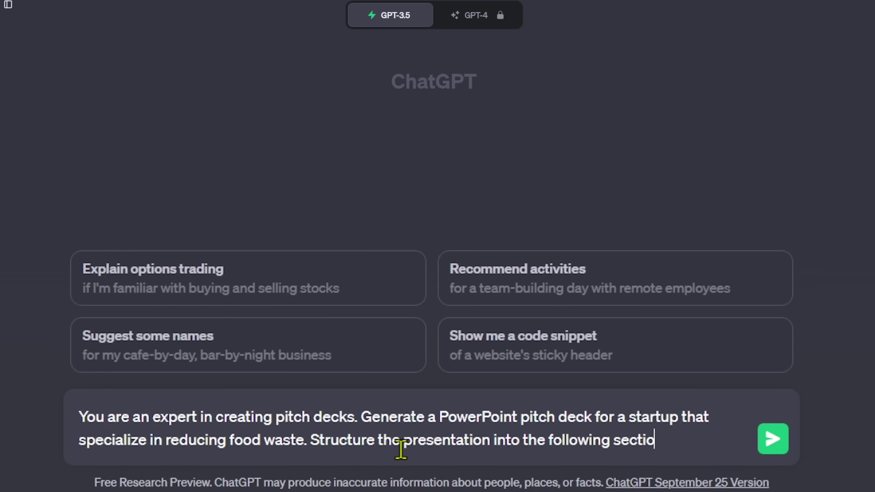
text(ns: Problem)
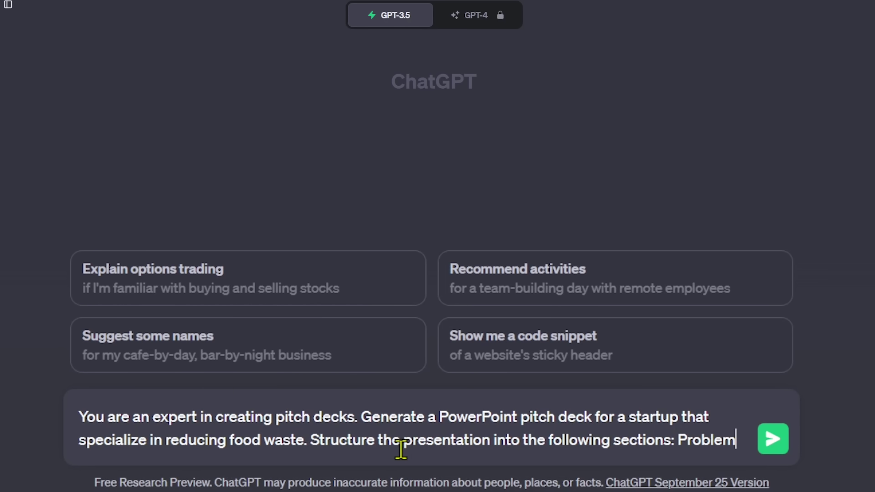
text(, Solution)
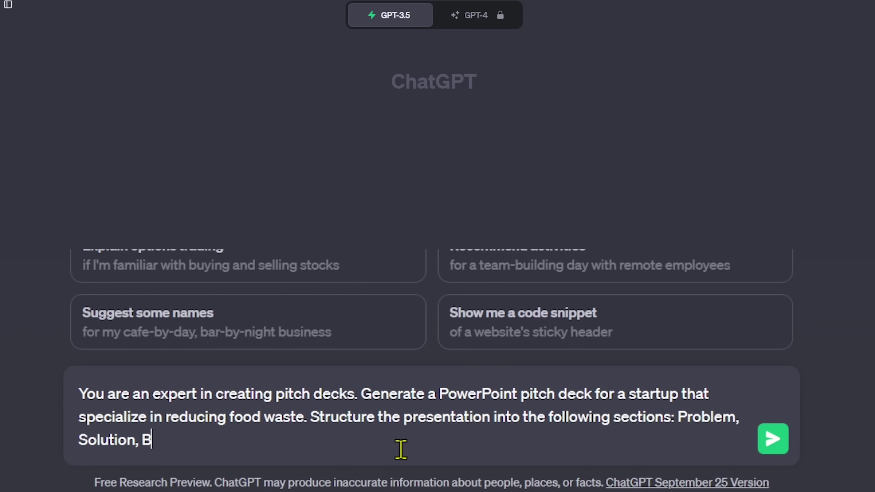
text(, Business model)
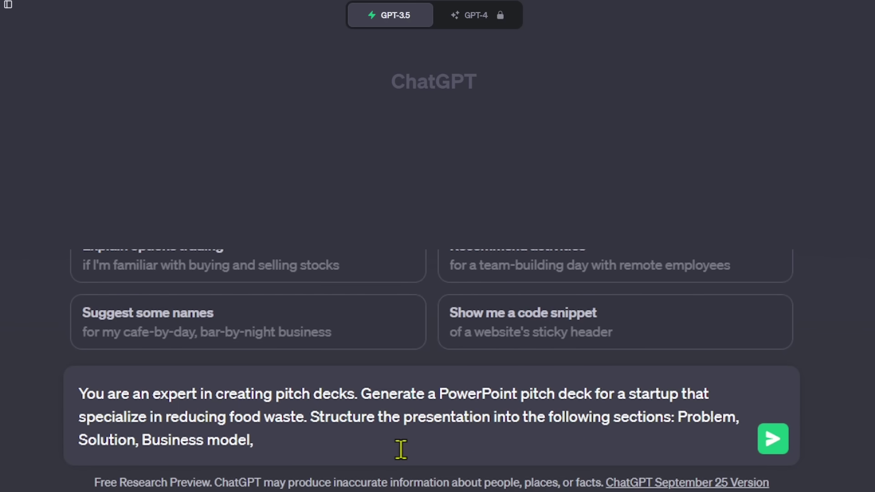
text(, Competition)
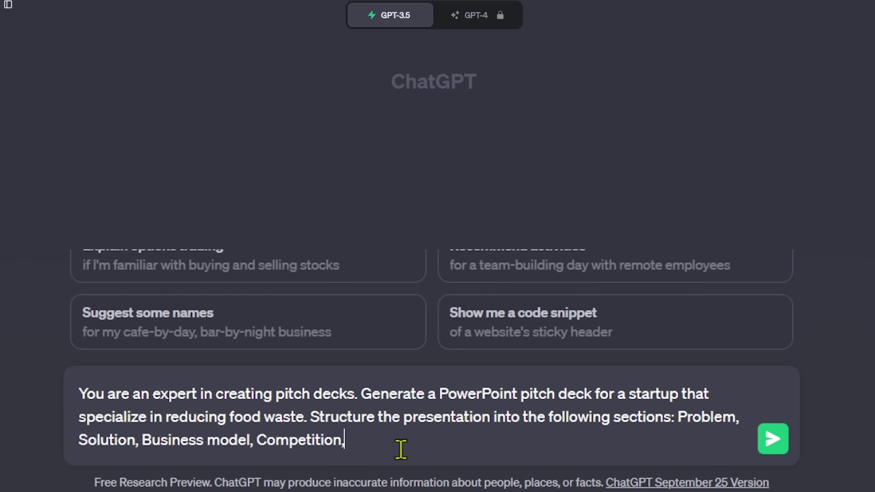
text(, Marketing plan a)
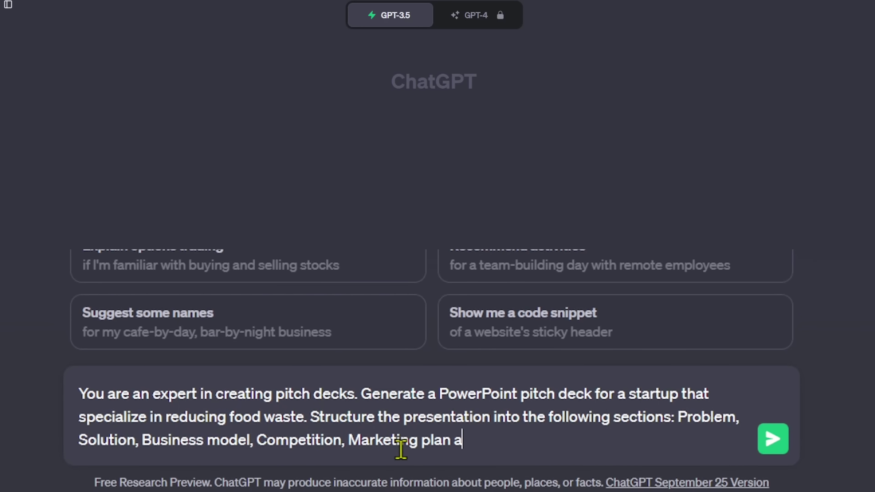
text(nd Fundraising. Use a maximum of 8)
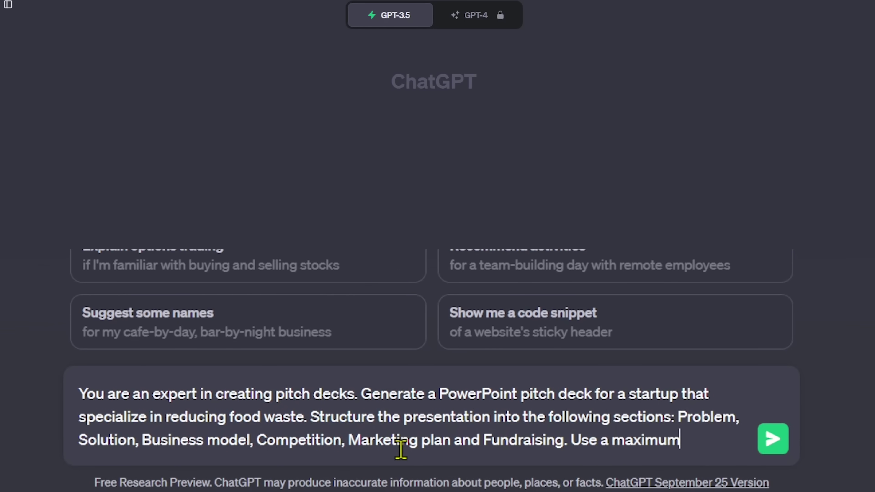
text( slides.)
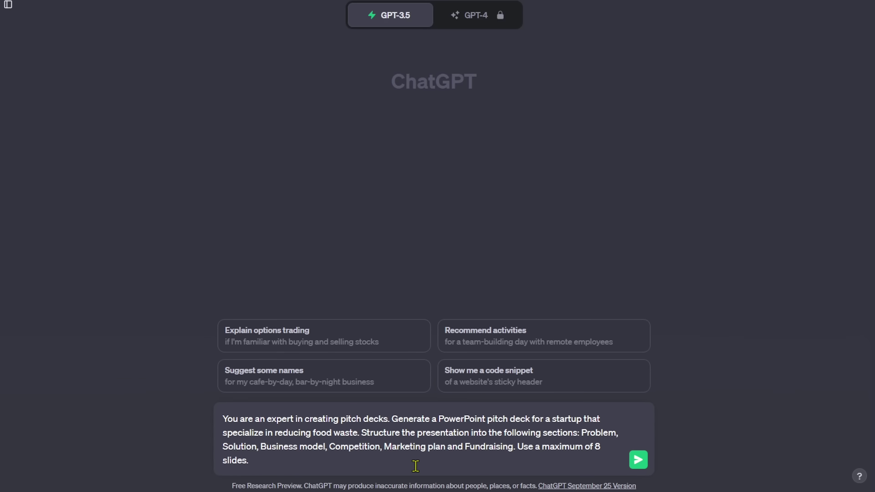
key(Return)
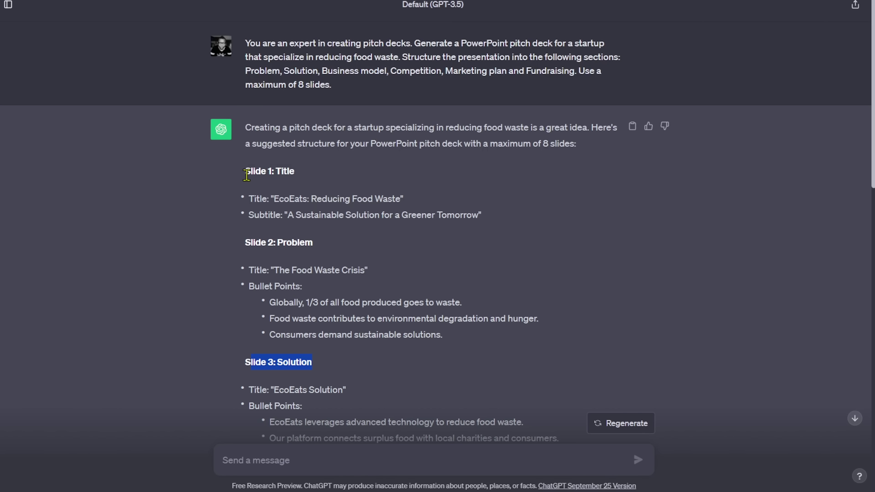
Select and copy the entire EcoEats pitch-deck outline reply
drag(246, 175, 423, 305)
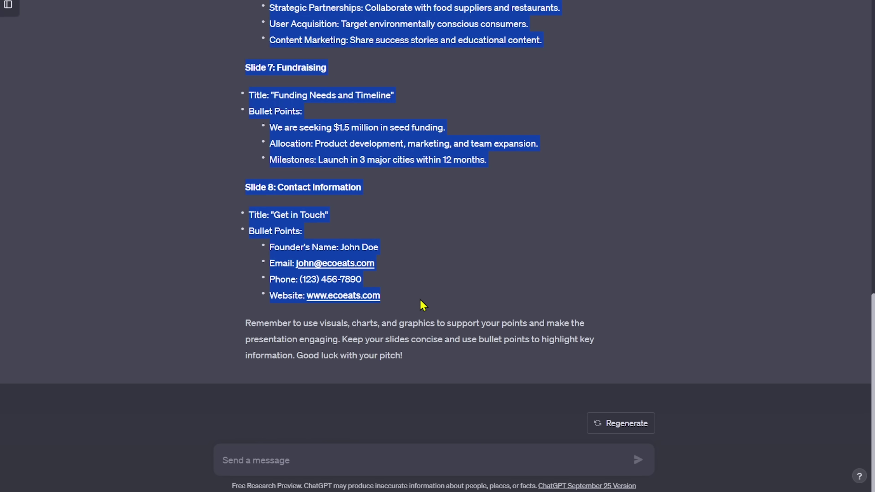
right_click(357, 253)
click(390, 265)
Paste the outline into the blank Word document with Keep Source Formatting
click(176, 263)
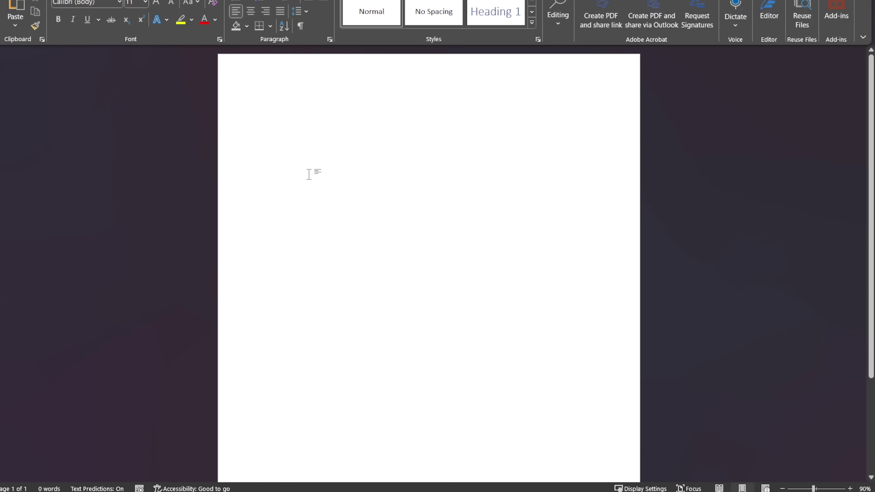
right_click(308, 144)
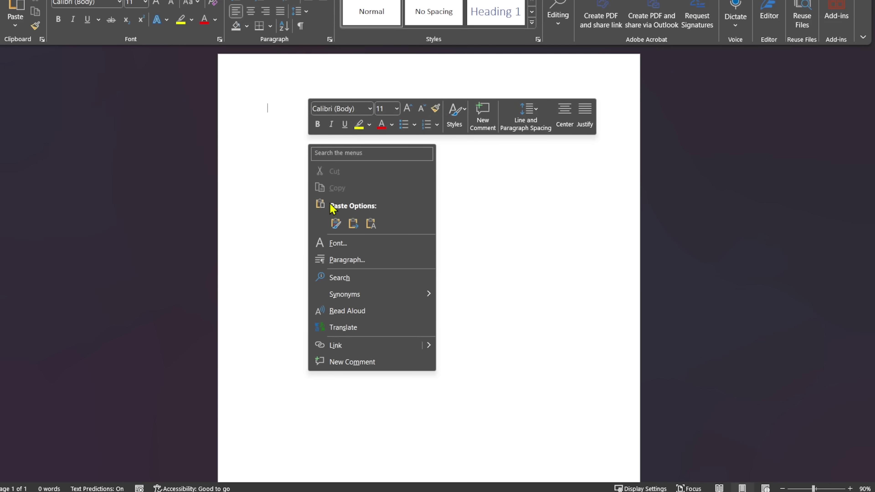
click(335, 223)
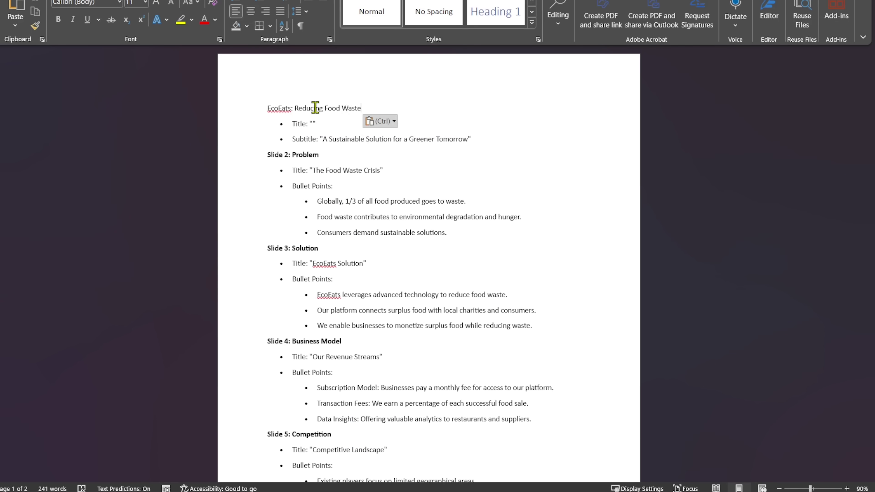
Delete the empty Title bullet and Slide 2 label, bold the title, and save as EcoEats
click(252, 124)
key(Delete)
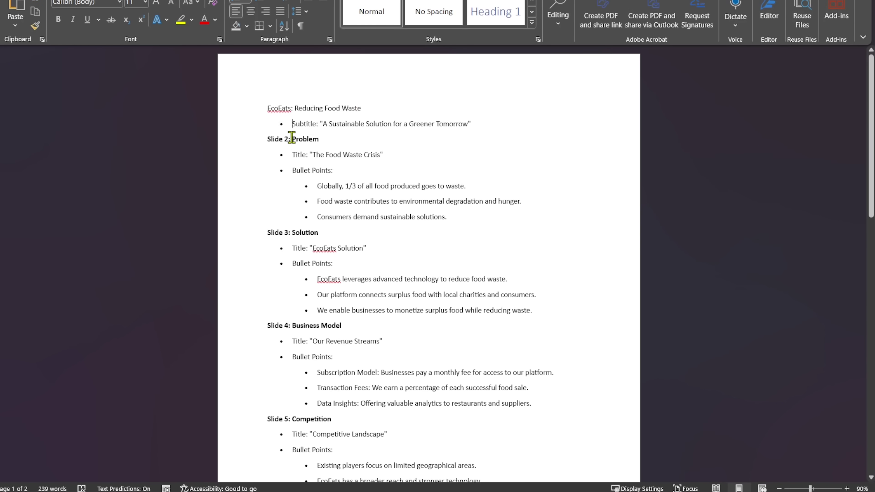
drag(292, 139, 268, 139)
key(Delete)
drag(268, 108, 364, 108)
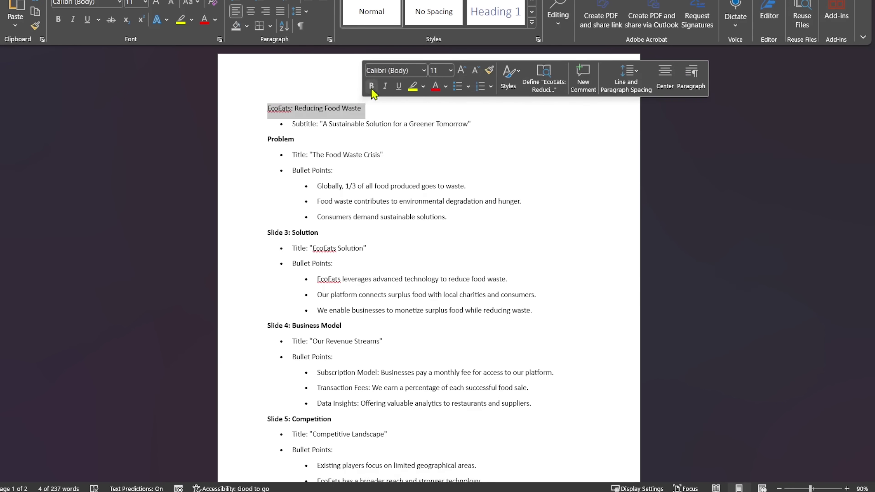
click(372, 86)
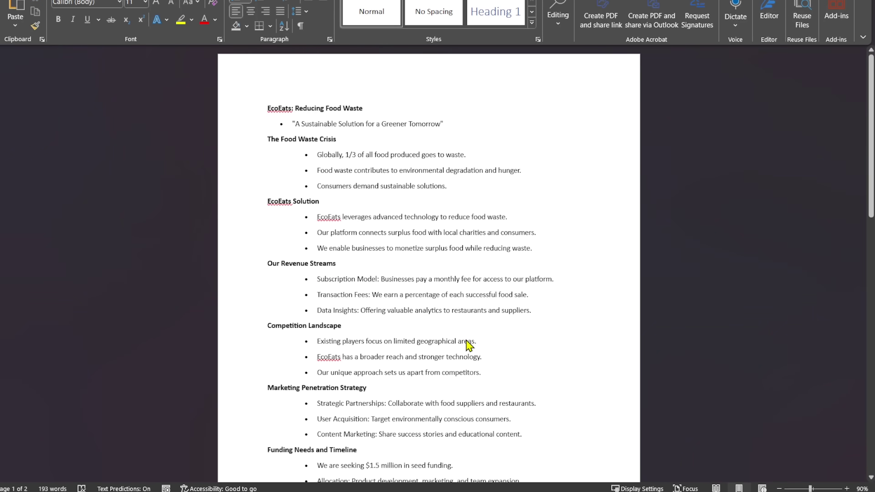
key(ctrl+s)
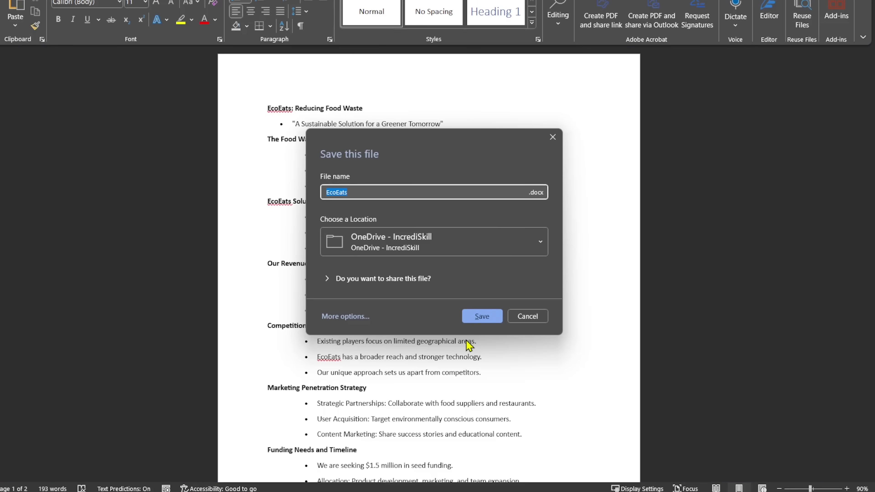
key(Return)
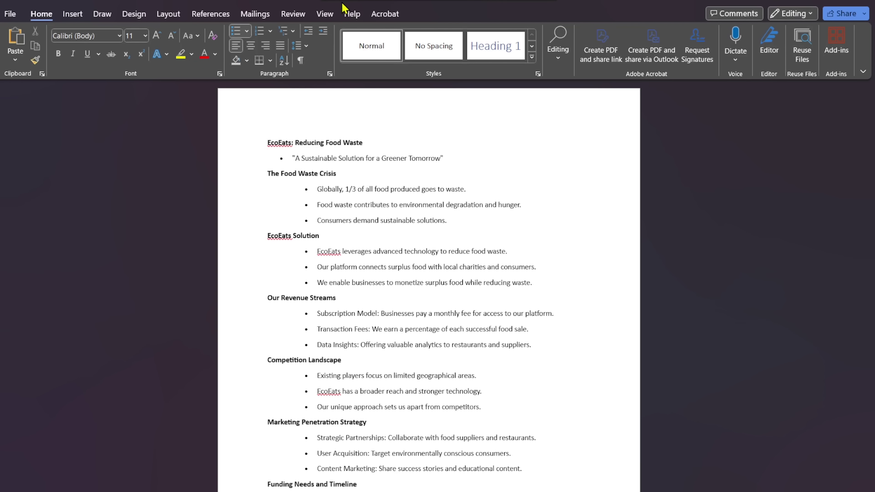
In Outline view, set all eight slide headings to Level 1
click(324, 15)
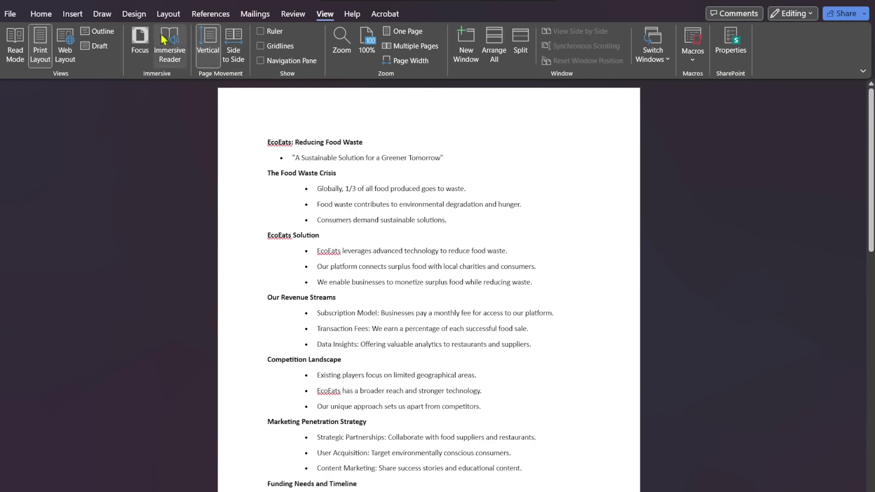
click(99, 31)
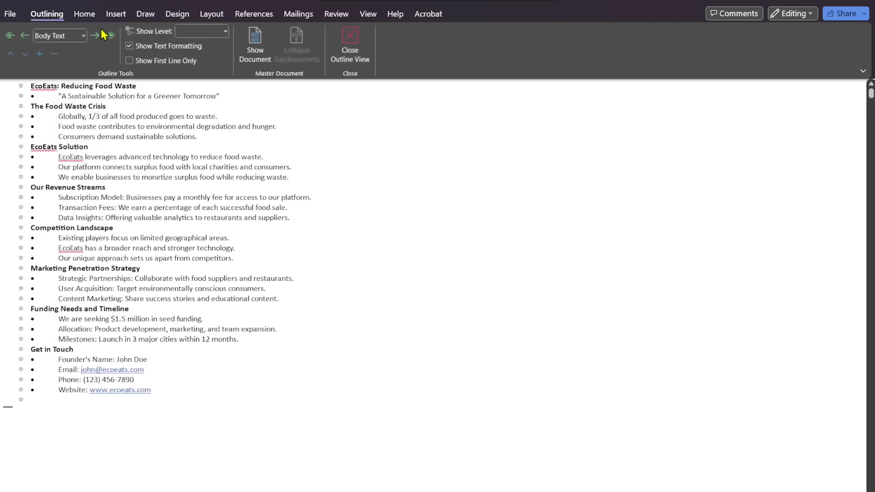
ctrl+click(34, 86)
ctrl+click(34, 107)
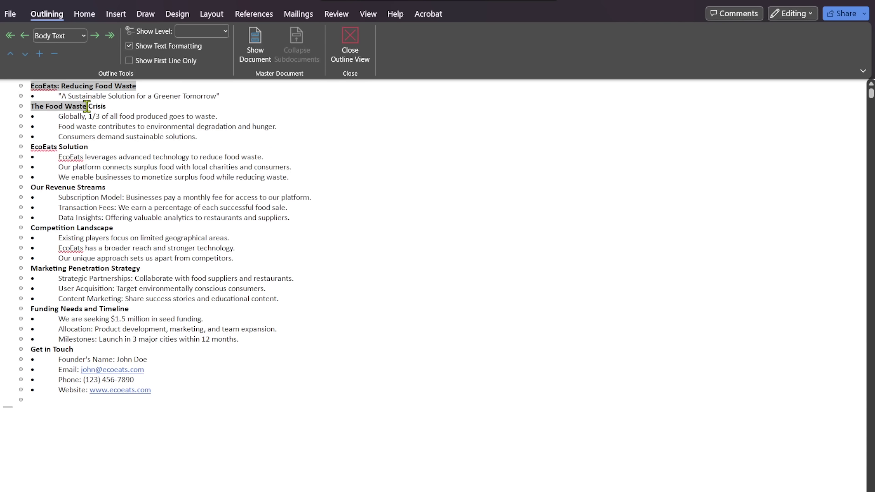
ctrl+click(34, 147)
drag(33, 189, 105, 191)
drag(34, 230, 107, 230)
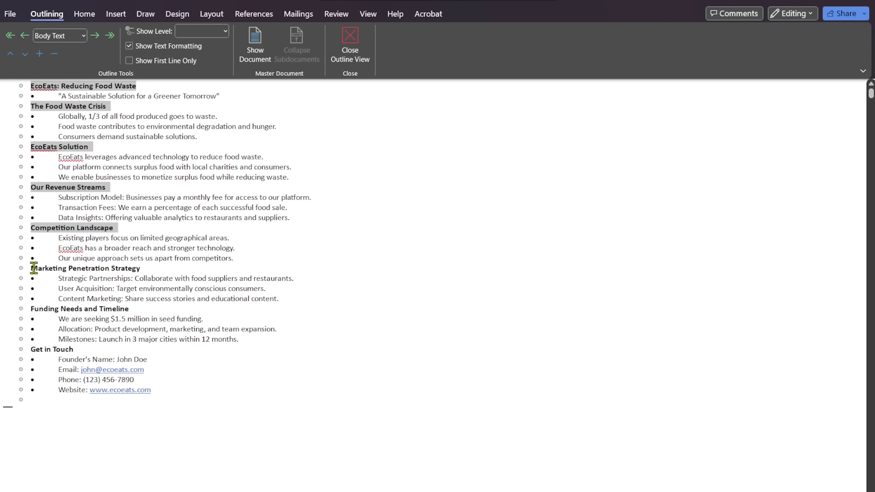
drag(34, 268, 139, 268)
drag(34, 309, 129, 308)
drag(32, 349, 82, 353)
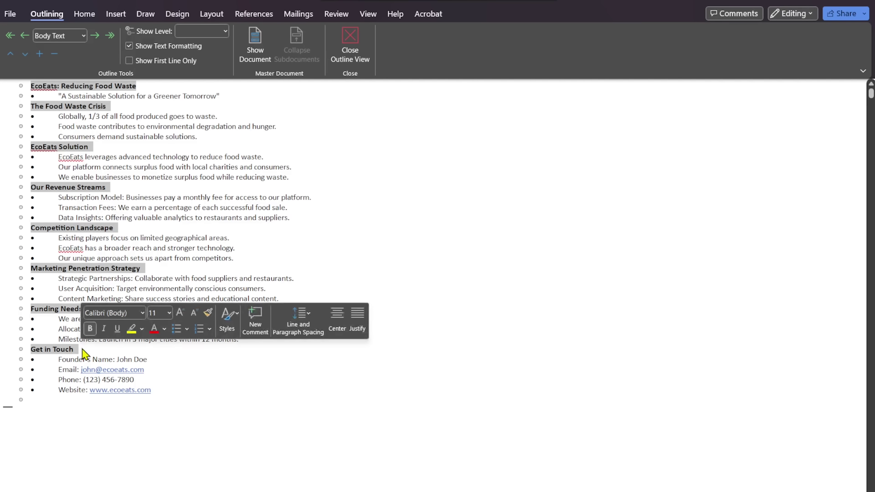
click(64, 35)
click(63, 50)
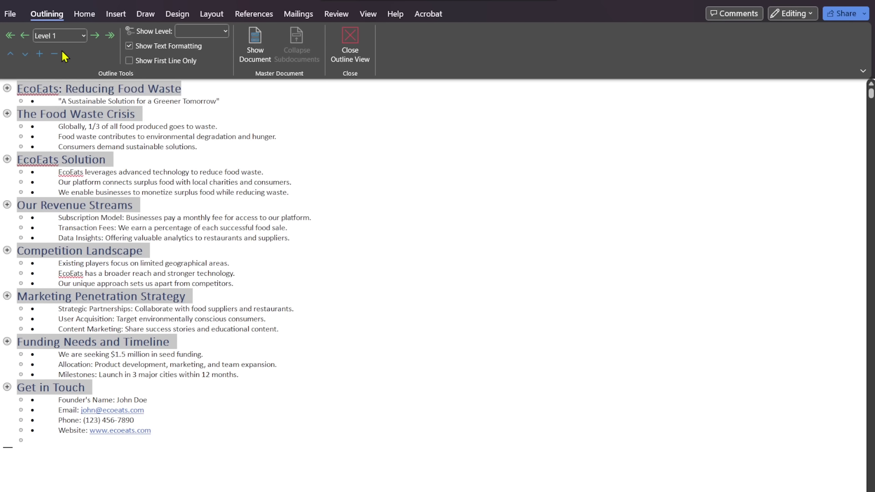
Set the subtitle and every bullet line under the headings to Level 2
click(315, 180)
drag(57, 105, 197, 103)
drag(57, 126, 197, 146)
drag(57, 172, 298, 193)
drag(60, 215, 295, 241)
drag(55, 265, 239, 285)
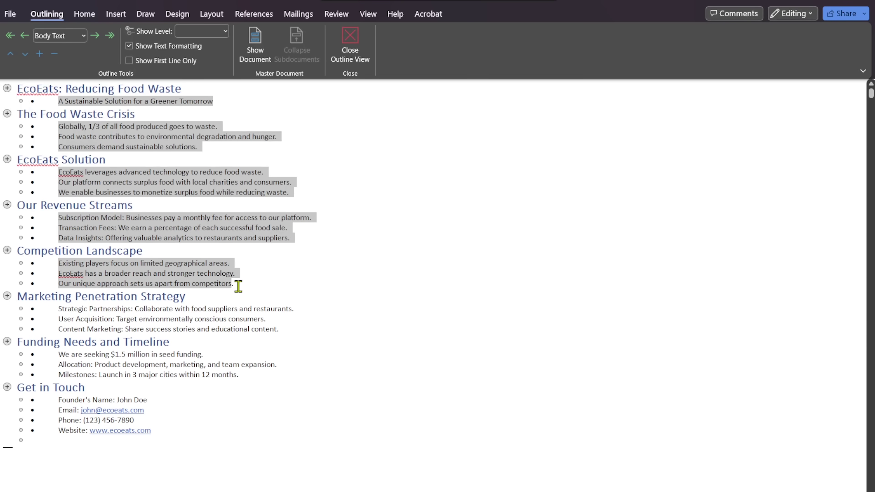
drag(59, 309, 278, 326)
drag(57, 355, 245, 375)
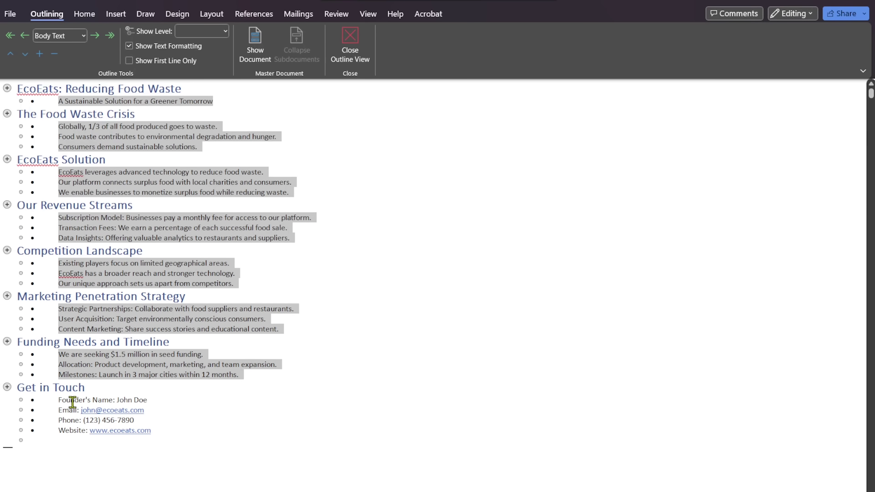
drag(55, 398, 158, 429)
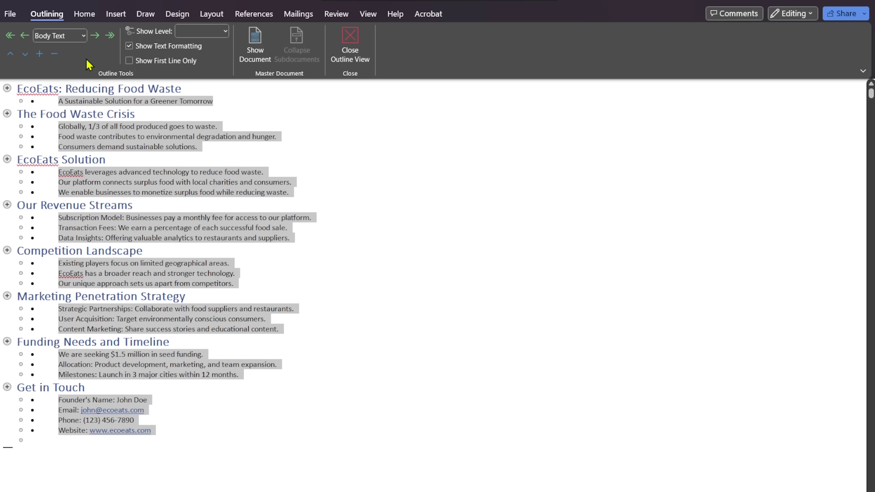
click(83, 35)
click(56, 70)
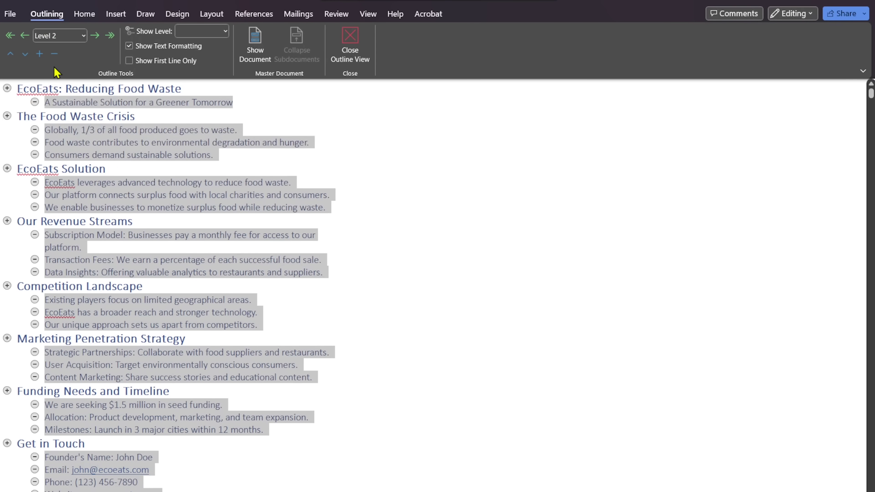
click(335, 306)
Close Outline View and check the document in normal layout
click(358, 46)
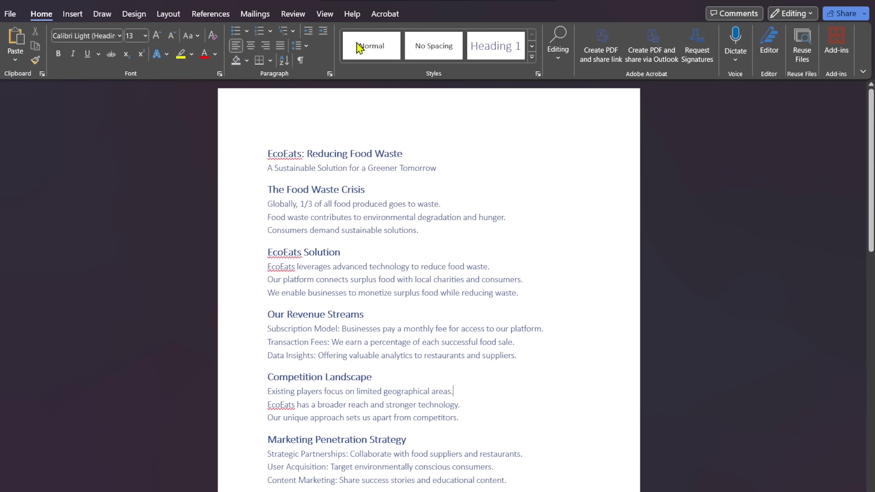
scroll(458, 180, down, 8)
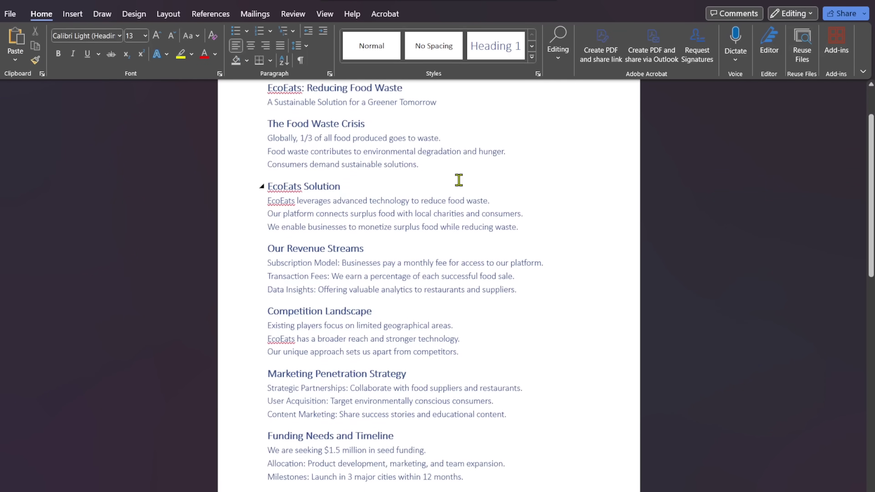
scroll(460, 180, up, 8)
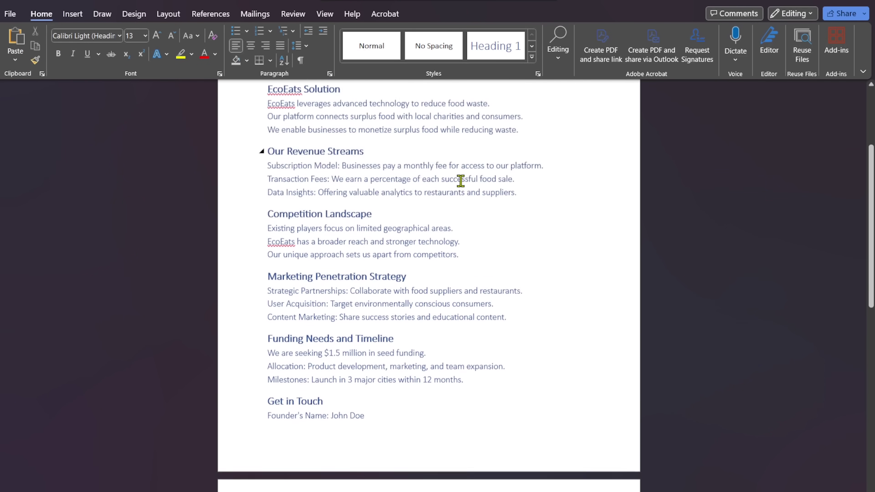
Close Word and import the EcoEats document through New Slide > Slides from Outline
click(863, 2)
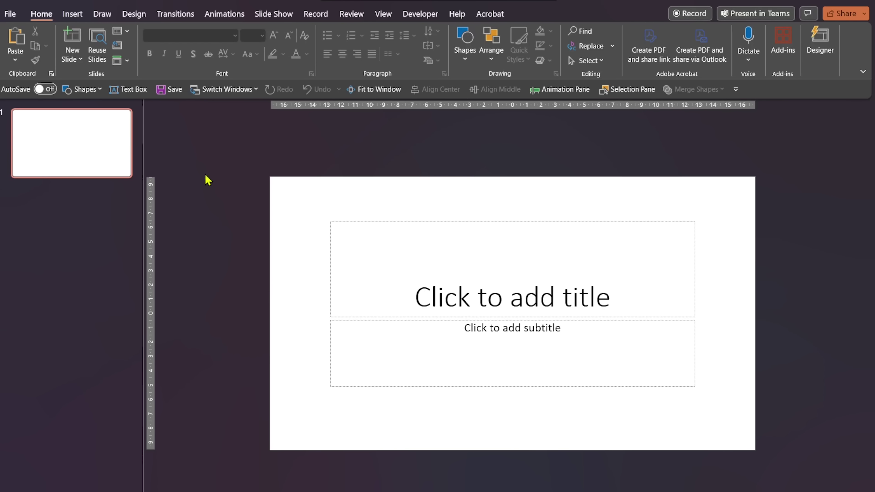
click(79, 59)
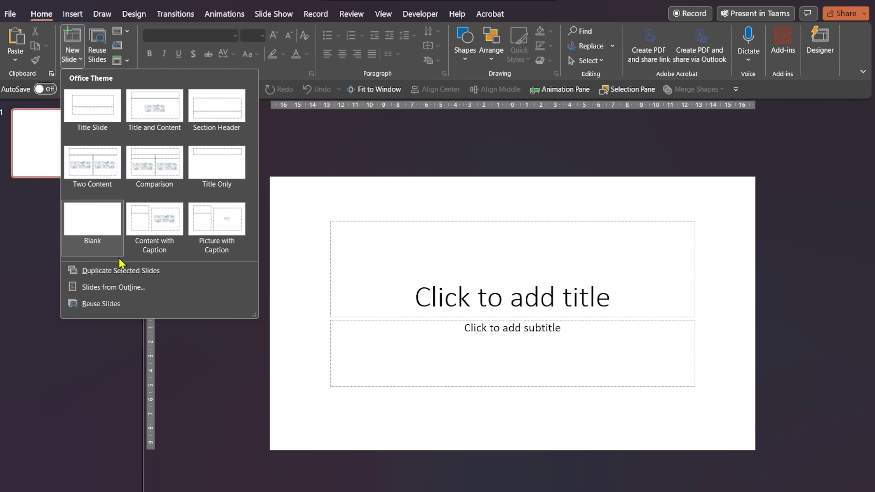
click(112, 287)
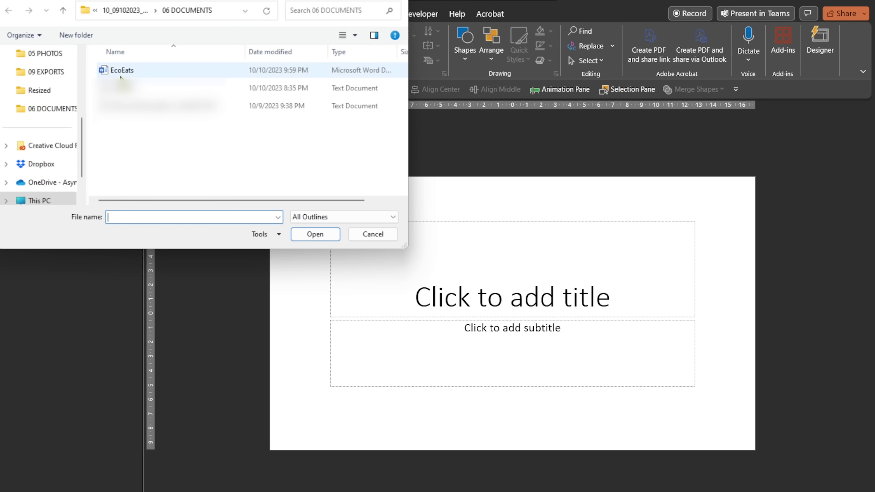
double_click(121, 72)
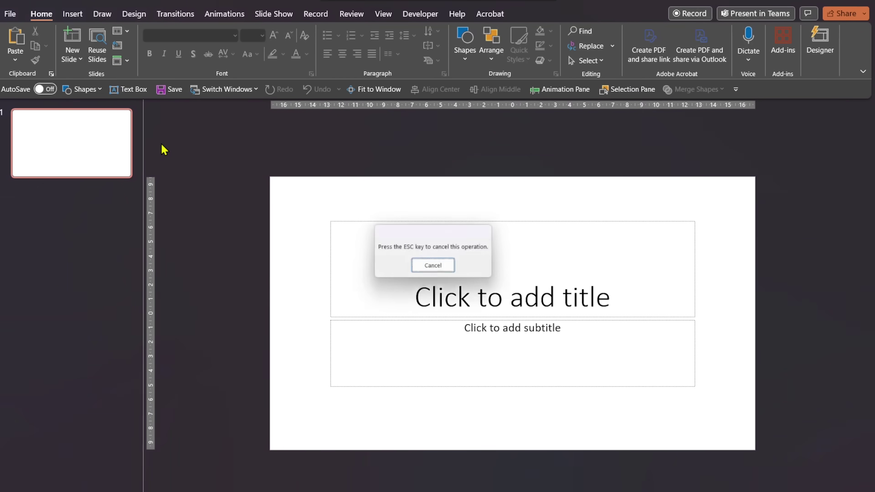
Review the imported slides 2–6, then return to the title slide
click(77, 227)
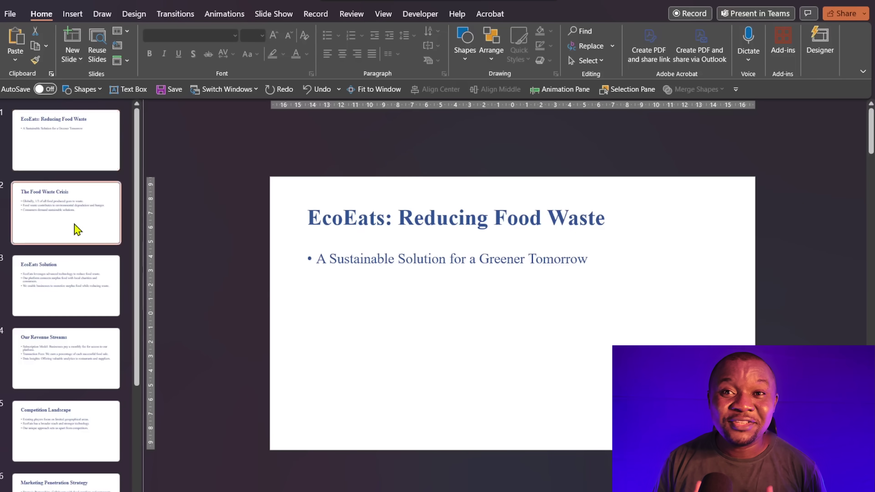
click(78, 290)
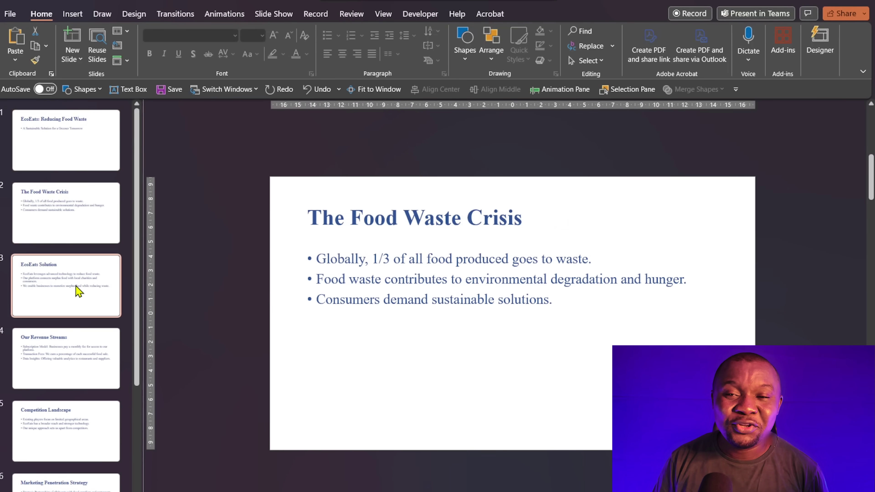
click(70, 362)
click(77, 434)
scroll(79, 431, down, 4)
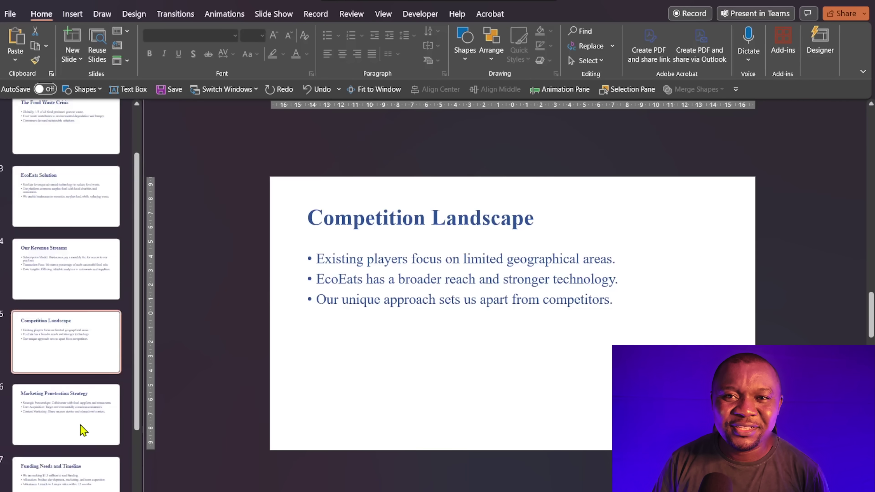
click(69, 369)
scroll(72, 276, up, 5)
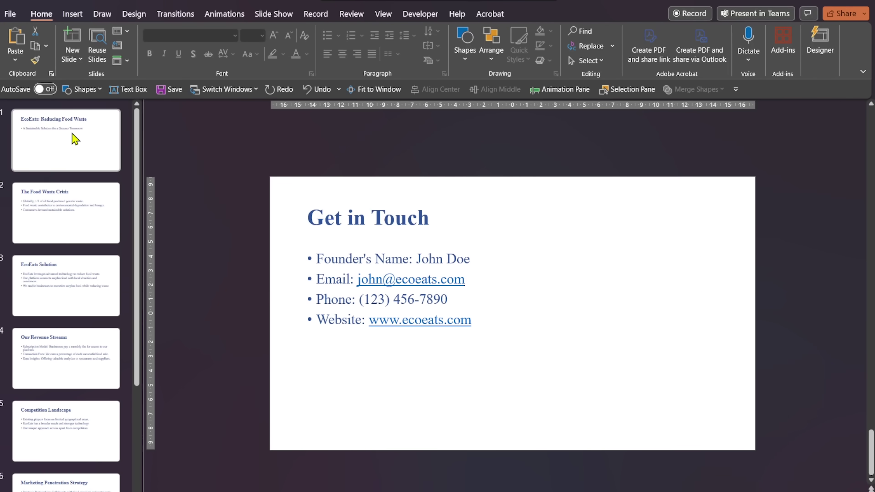
click(72, 137)
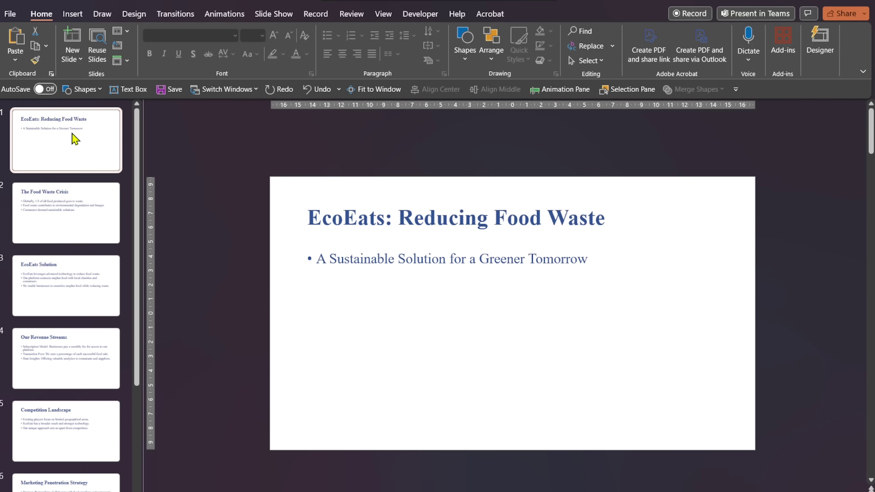
Style the title slide with vegetable photos, slide 2 dark three-icon, slide 3 photo background
click(819, 61)
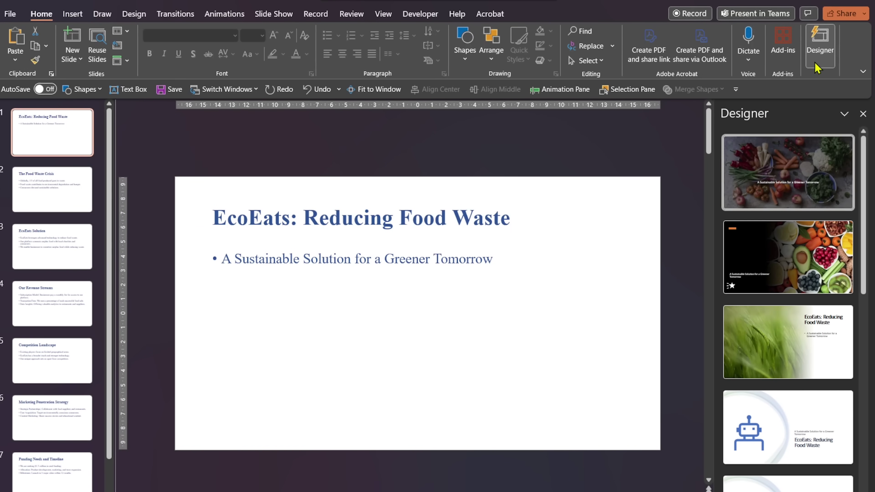
click(799, 169)
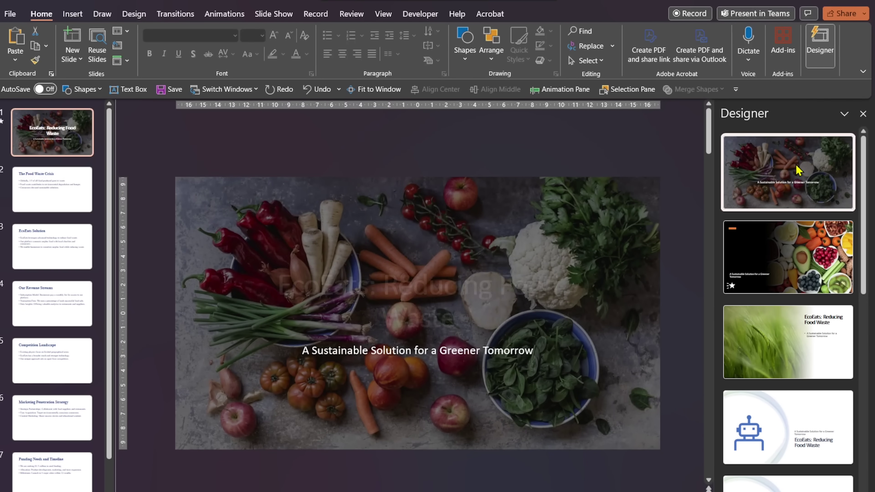
click(49, 204)
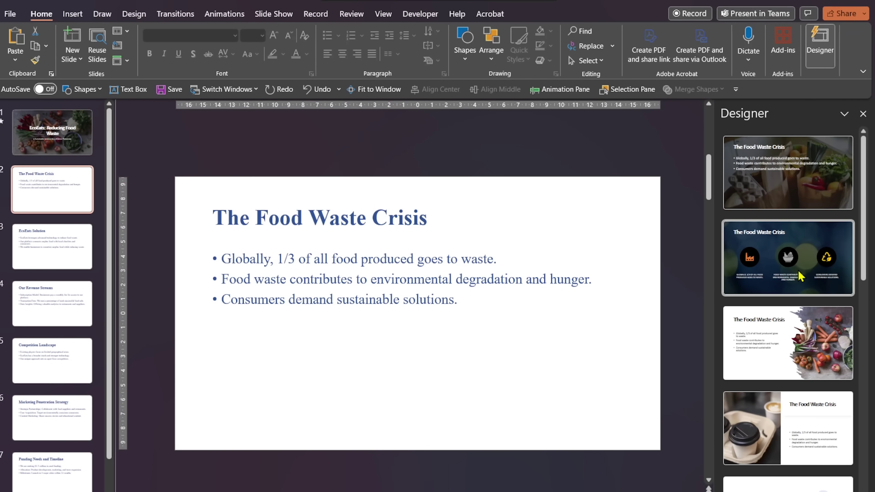
click(799, 276)
key(Page_Down)
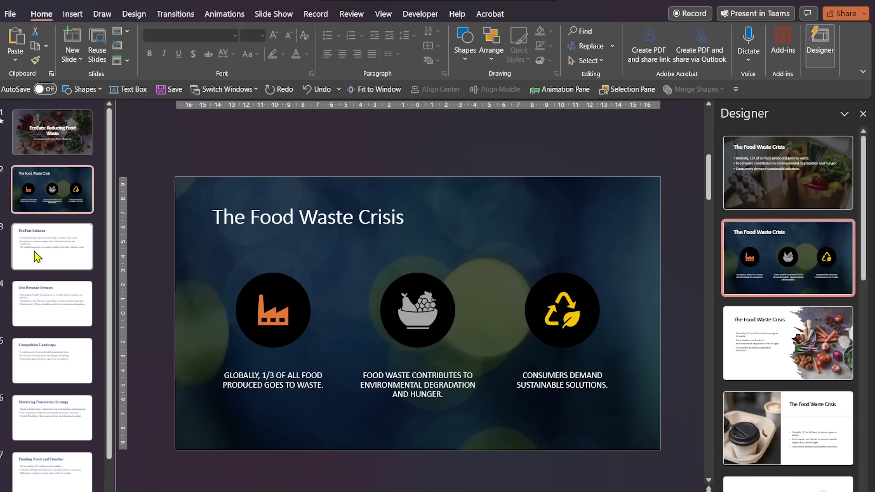
click(801, 255)
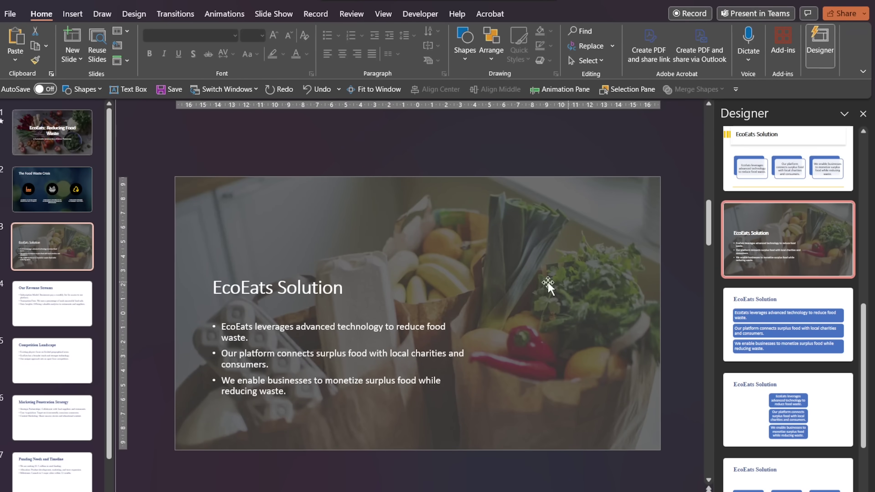
Give slides 4–5 dark three-icon, slide 6 dark coloured bars, slide 7 orange three-icon designs
click(51, 303)
click(810, 339)
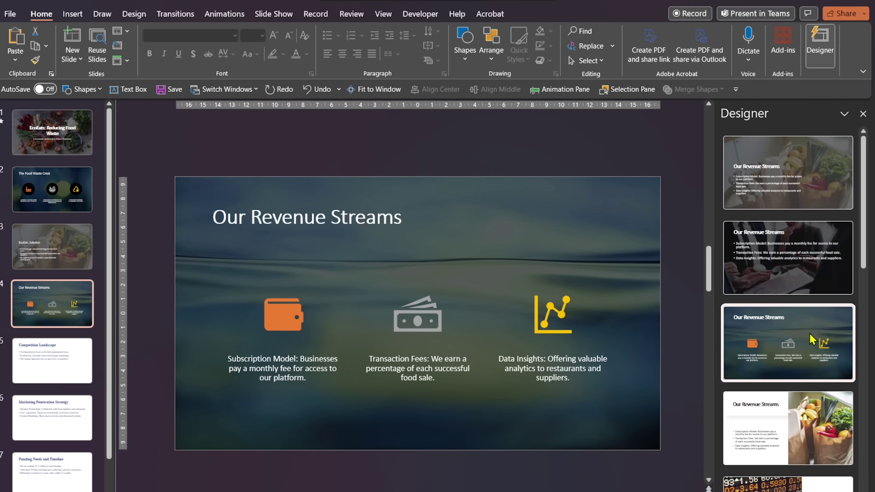
click(59, 362)
click(797, 189)
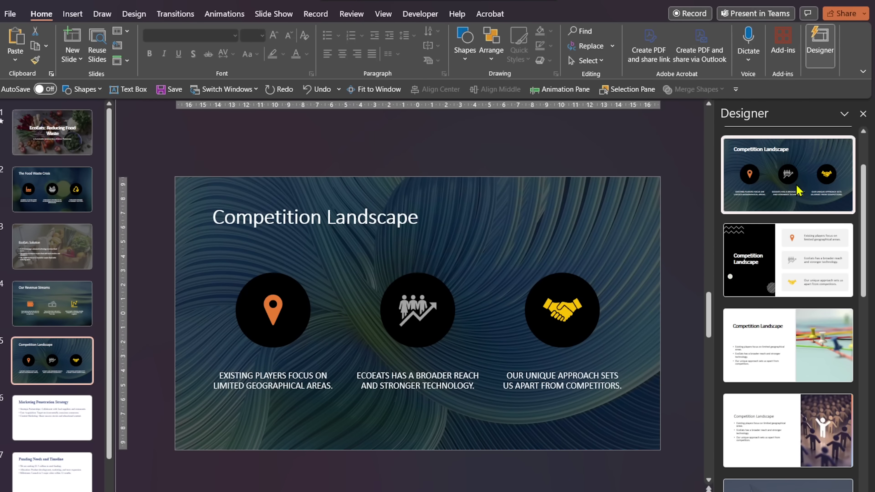
click(64, 429)
click(794, 295)
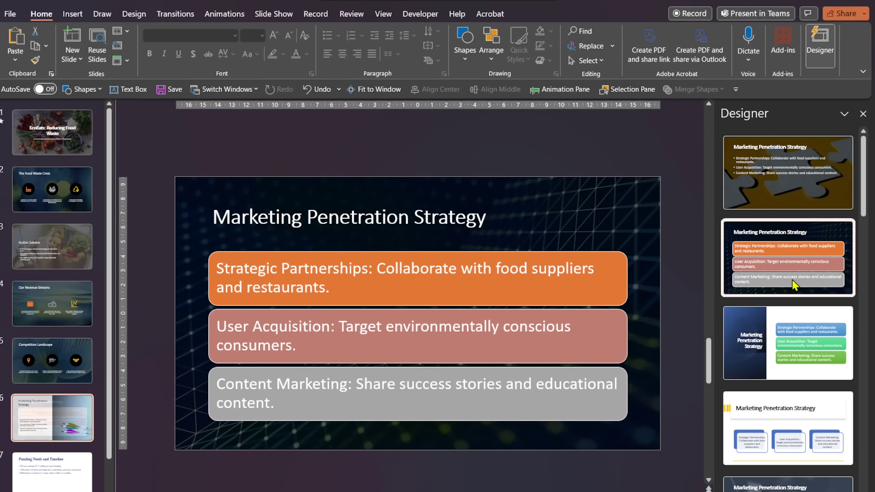
key(Down)
click(806, 356)
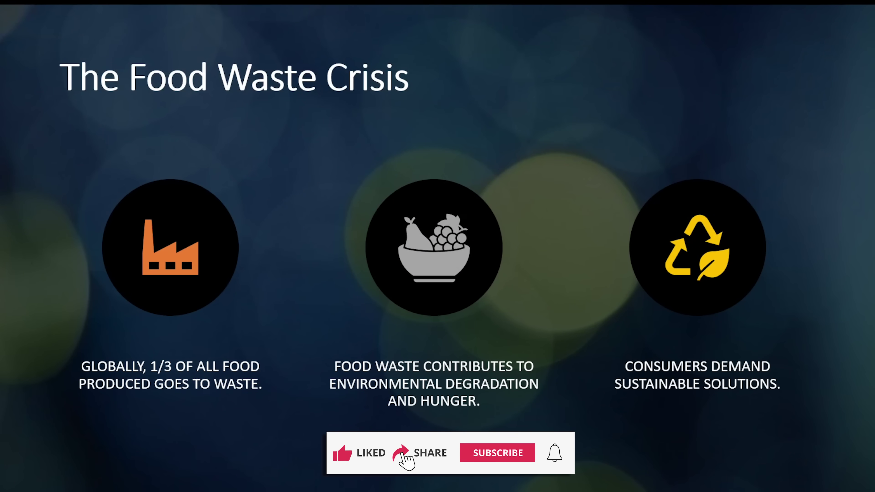
Advance the full-screen slideshow to the EcoEats Solution slide with the grocery-bag photo
key(Right)
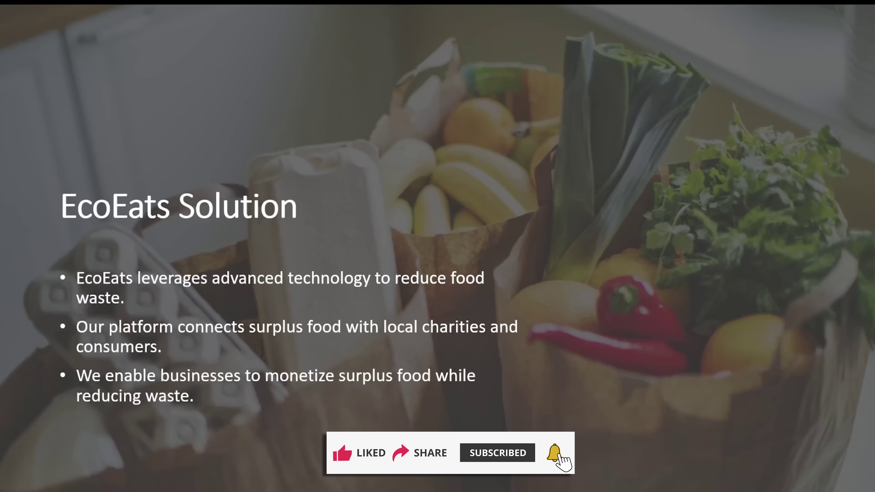